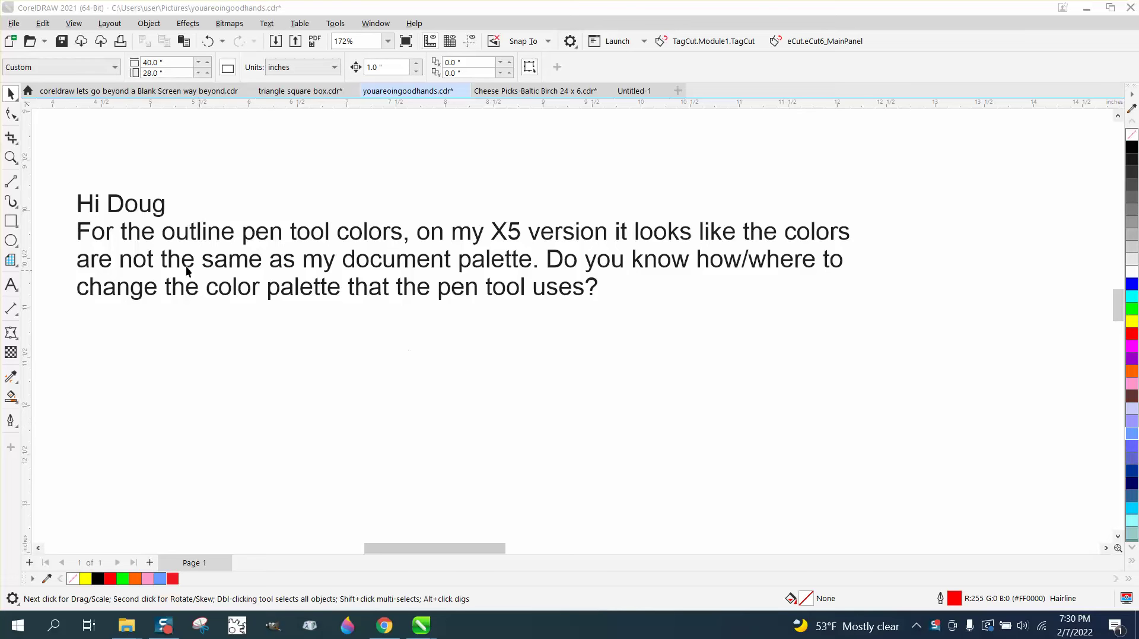
Zoom in on the pen-colour question text, then back out slightly to 194%
click(11, 158)
drag(63, 182, 882, 362)
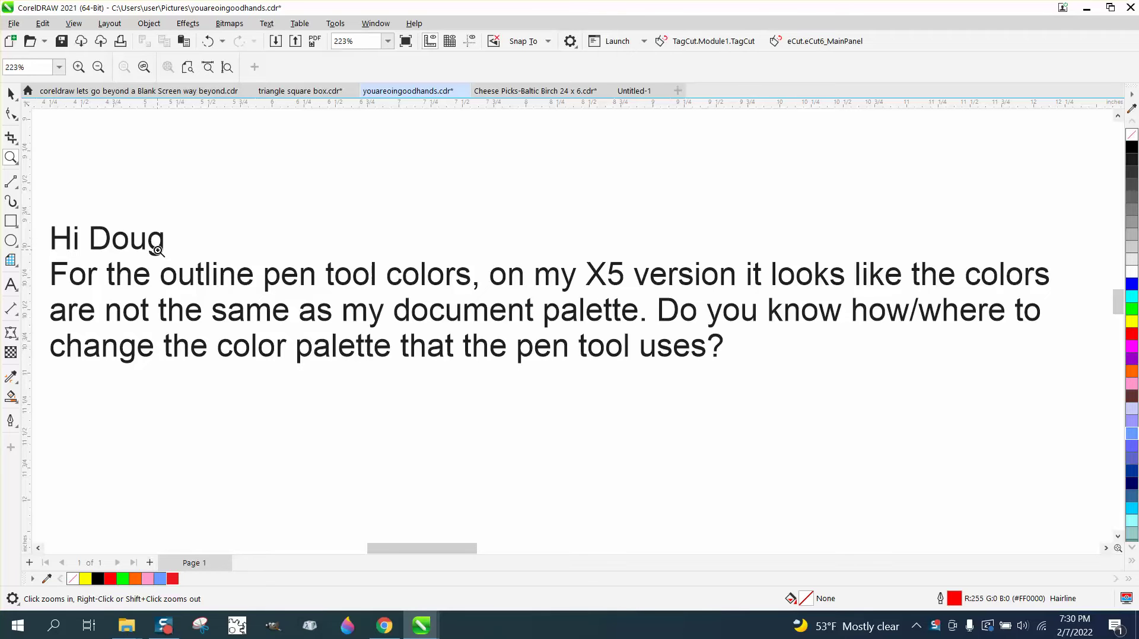
scroll(157, 251, down, 1)
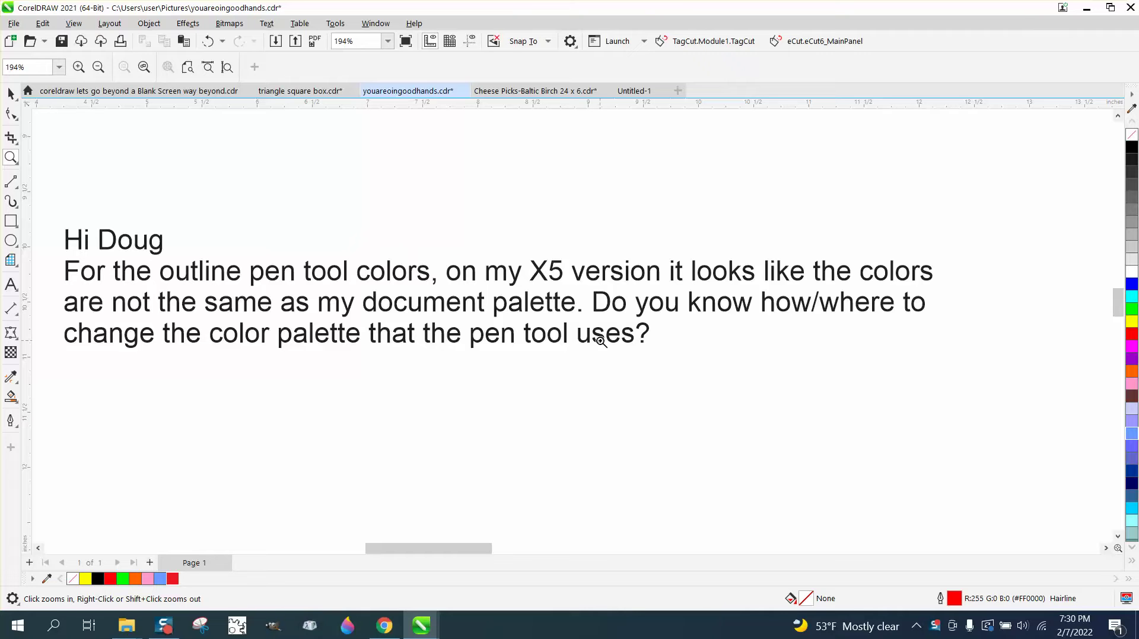
Set the default outline colour for new graphics to pure red (#FF0000) from the Document Palette
click(10, 94)
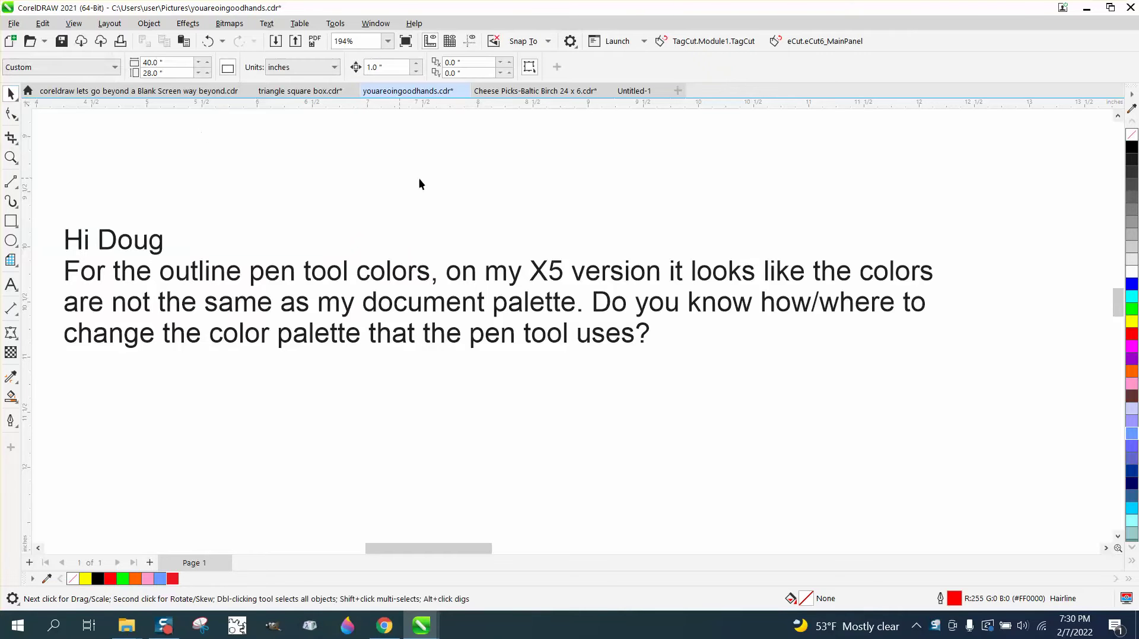
double_click(956, 599)
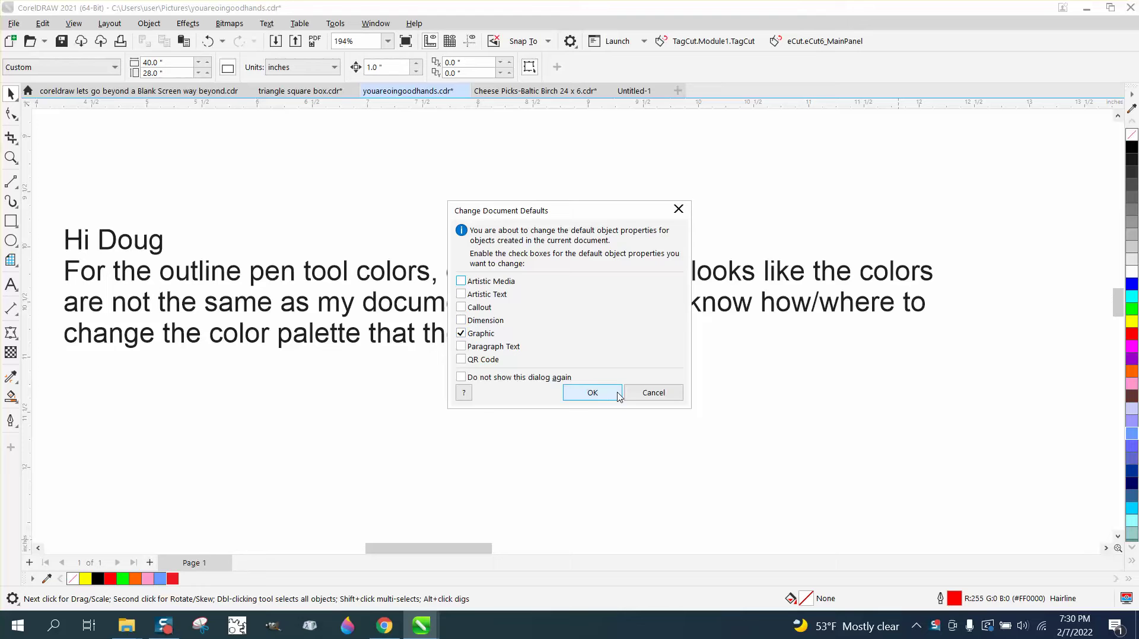
click(593, 393)
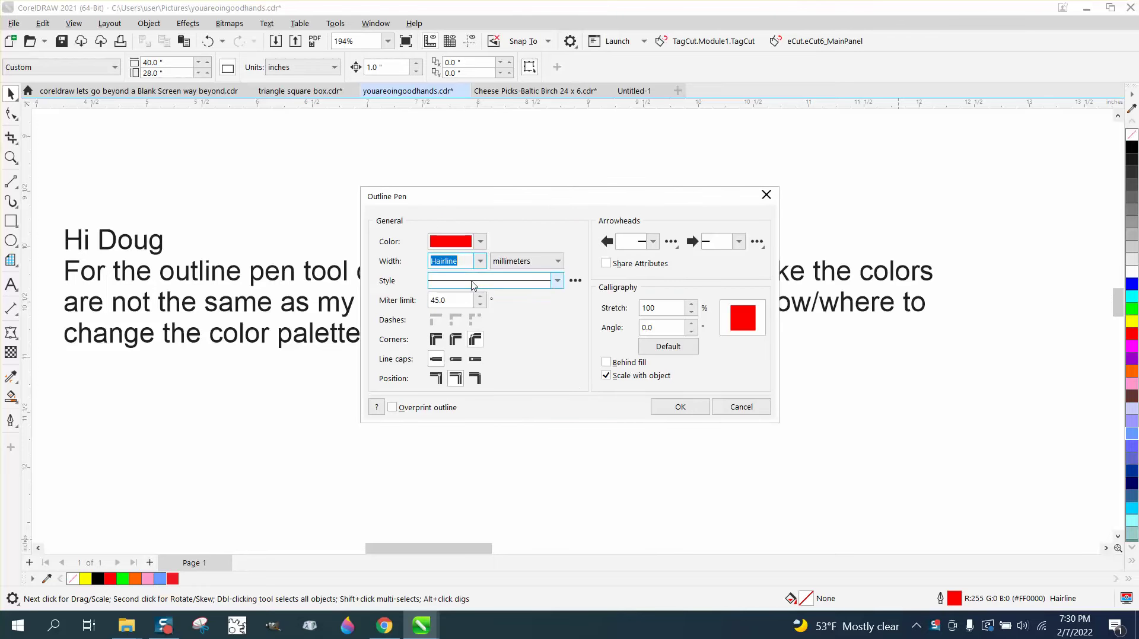
click(479, 244)
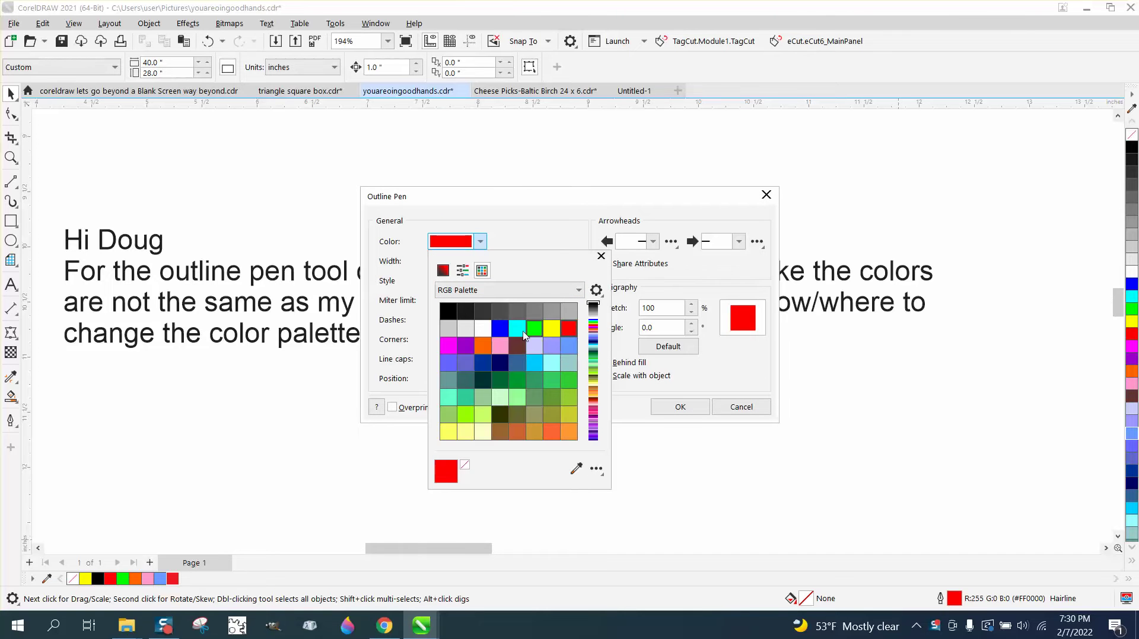
click(577, 290)
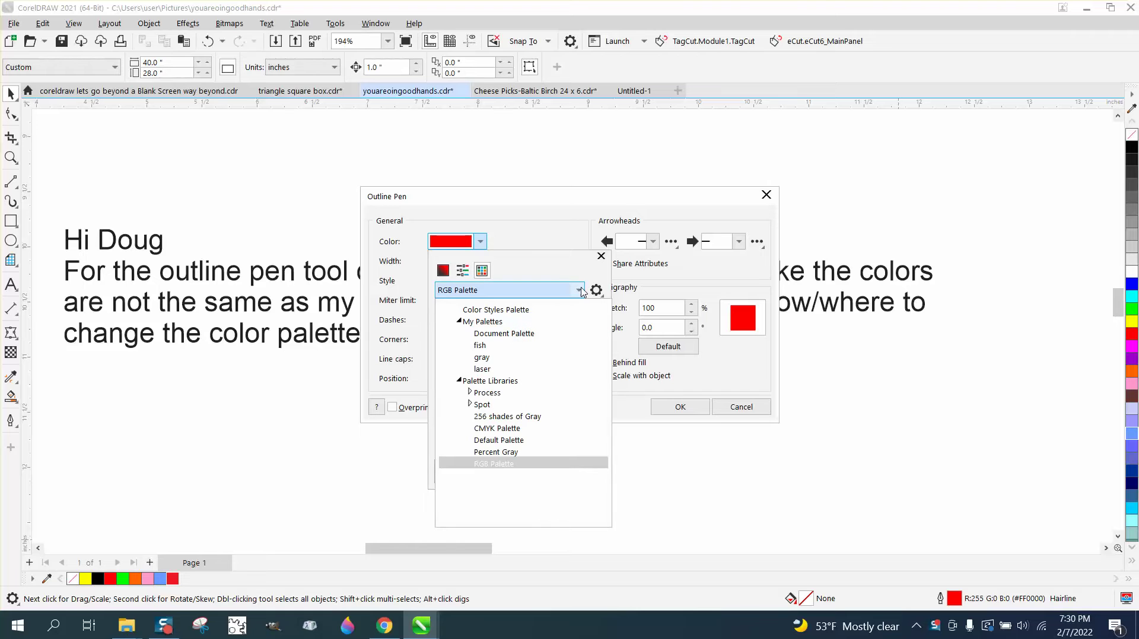
click(507, 429)
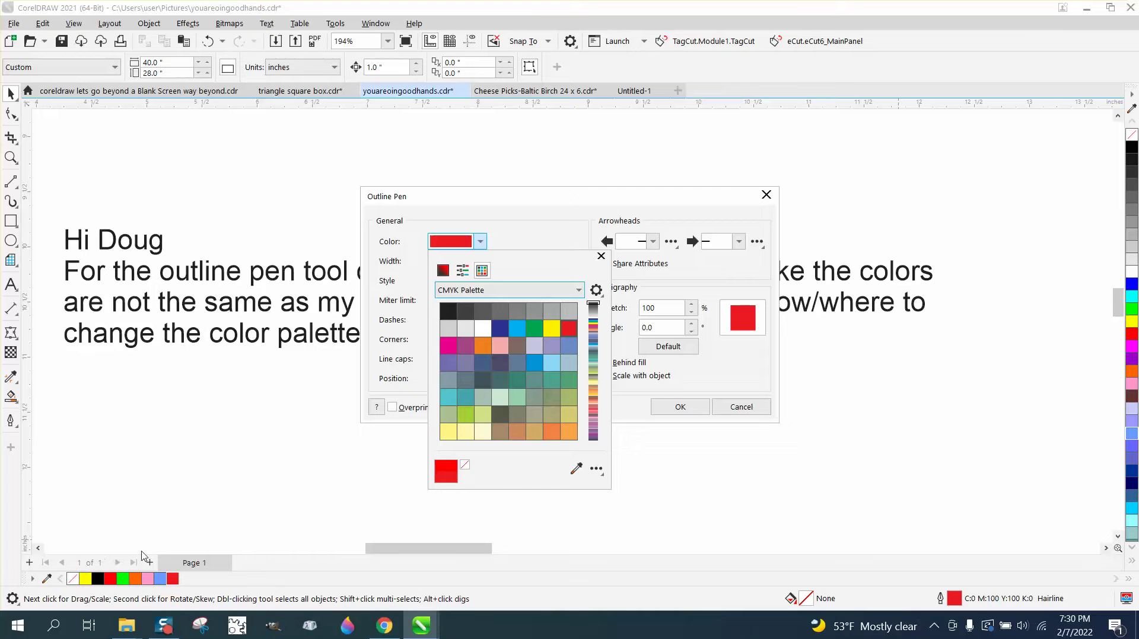
click(579, 292)
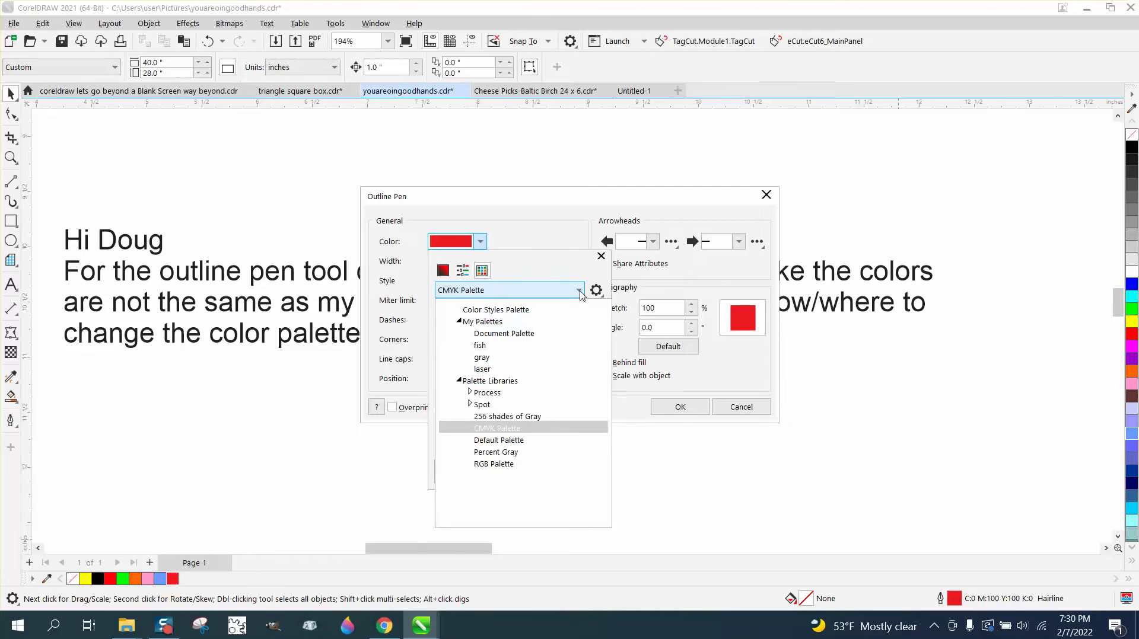
click(518, 335)
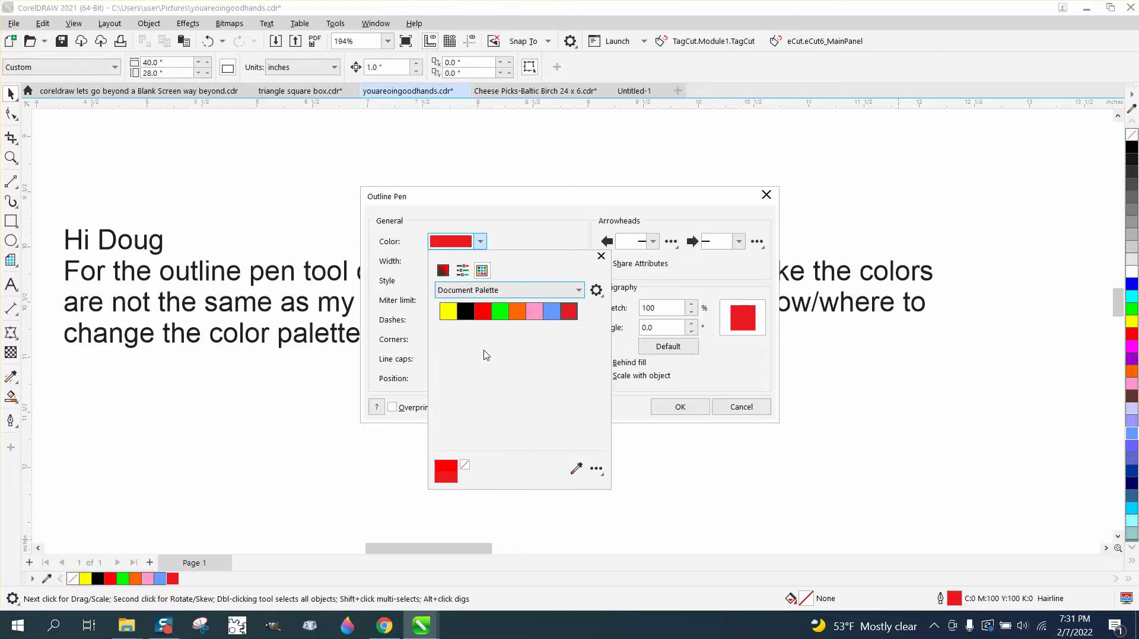
mouse_move(485, 318)
click(485, 317)
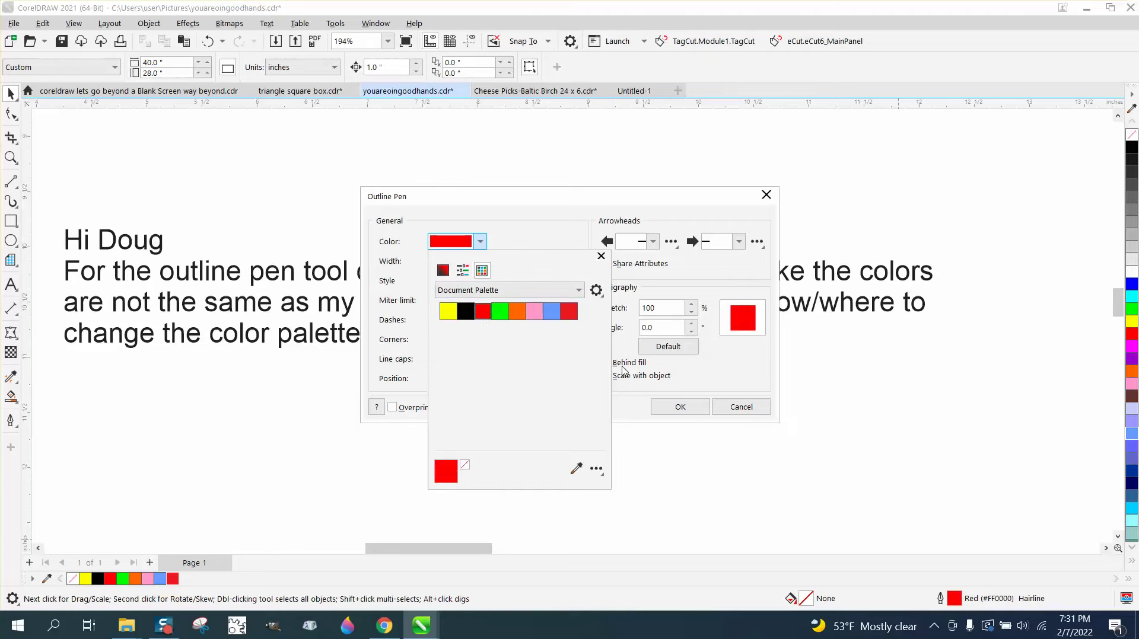
click(680, 410)
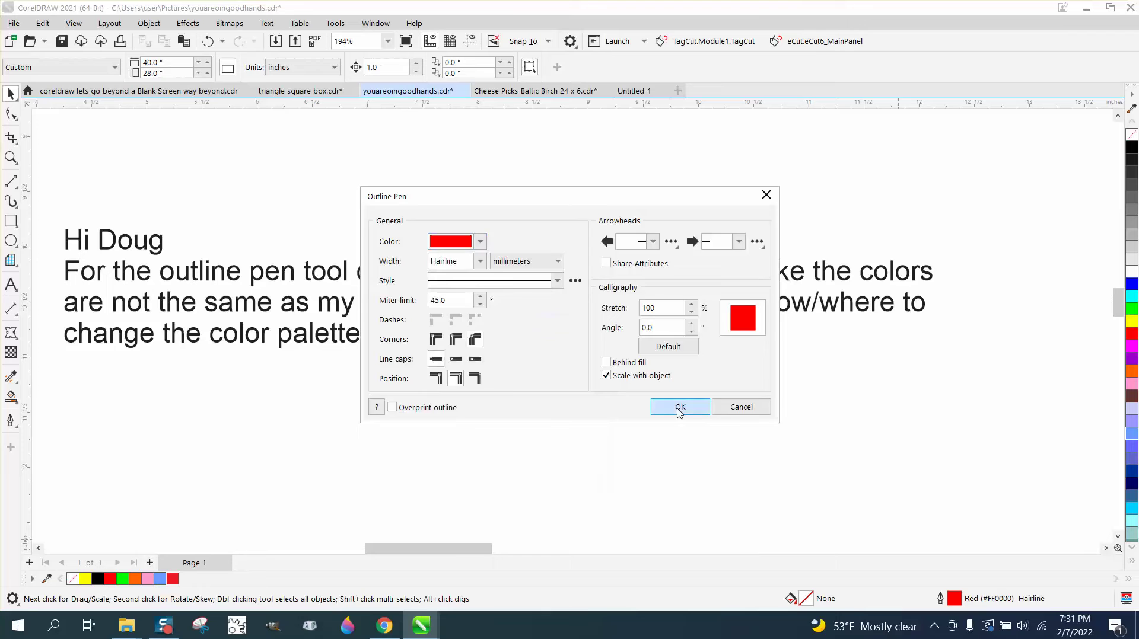
click(680, 409)
Draw a rectangle below the question text
click(11, 221)
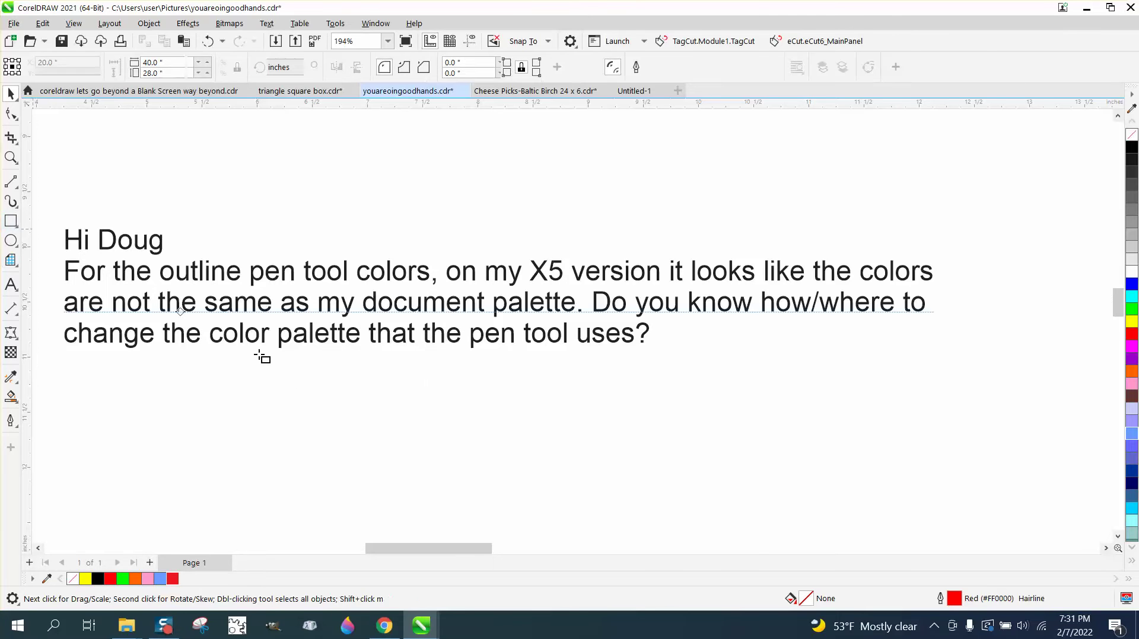
drag(387, 380, 523, 454)
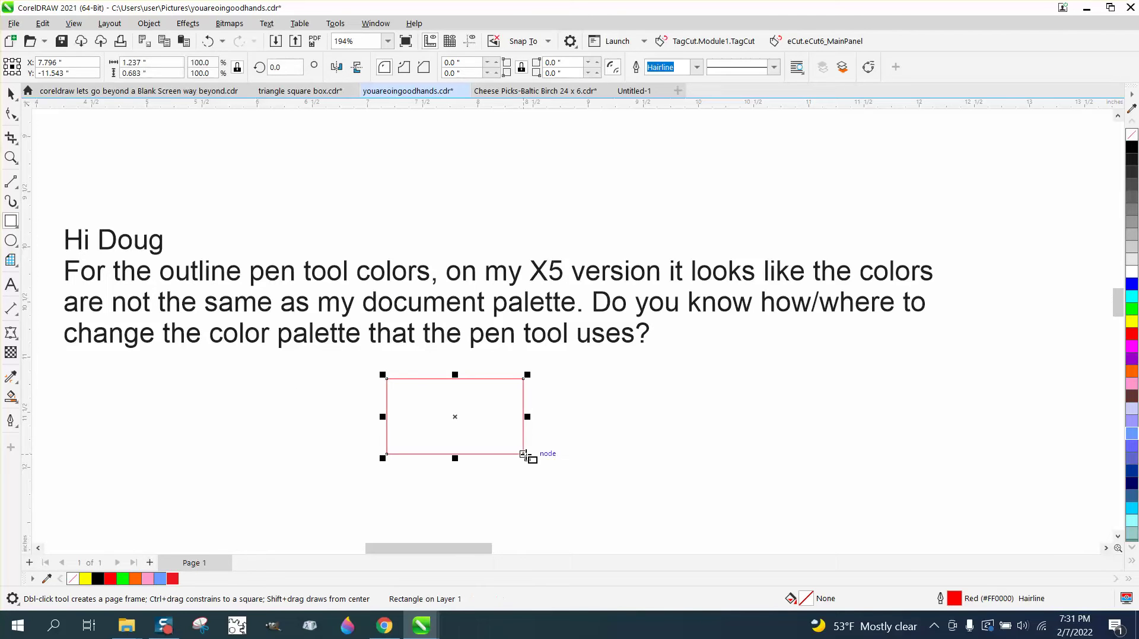
double_click(954, 599)
click(742, 407)
Change the default outline colour for new graphics to green (#00FF00)
click(11, 94)
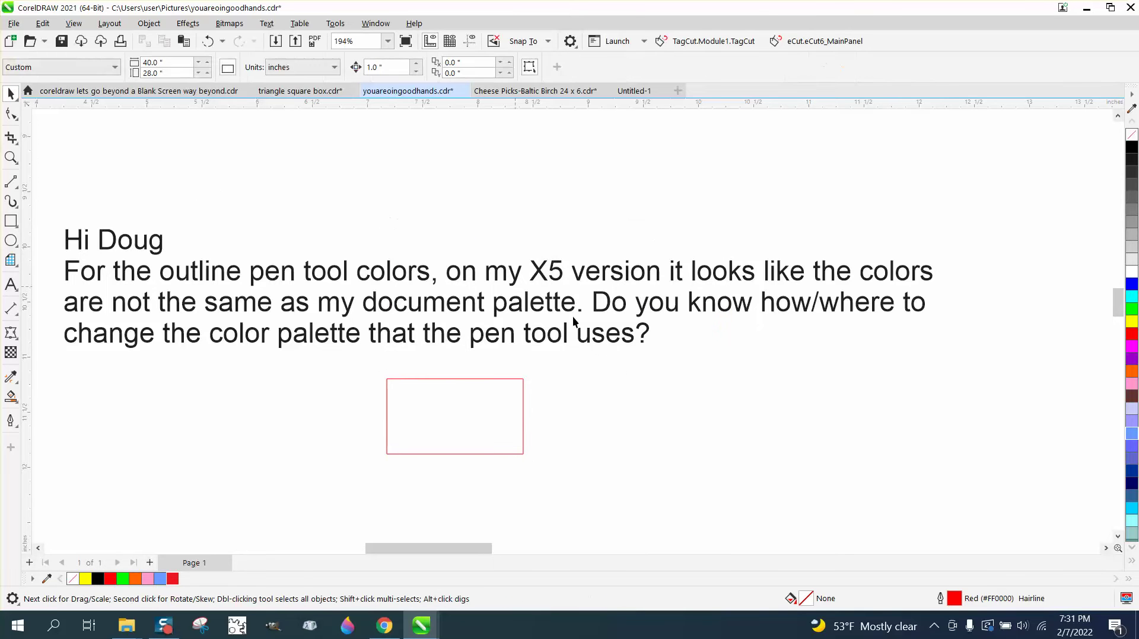
double_click(954, 600)
click(577, 391)
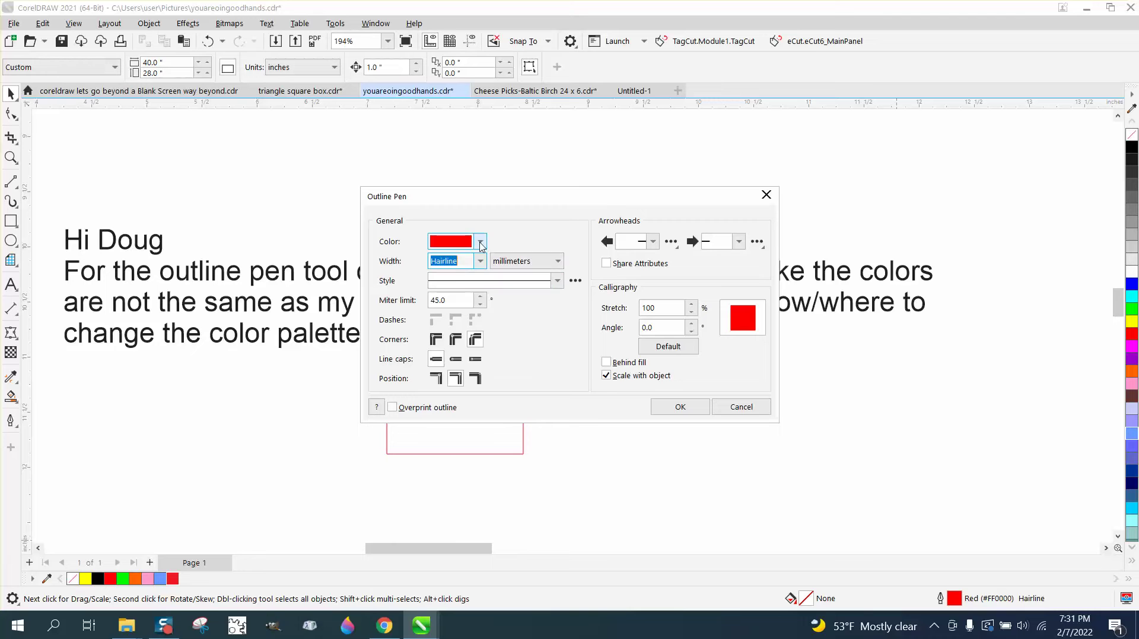
click(481, 243)
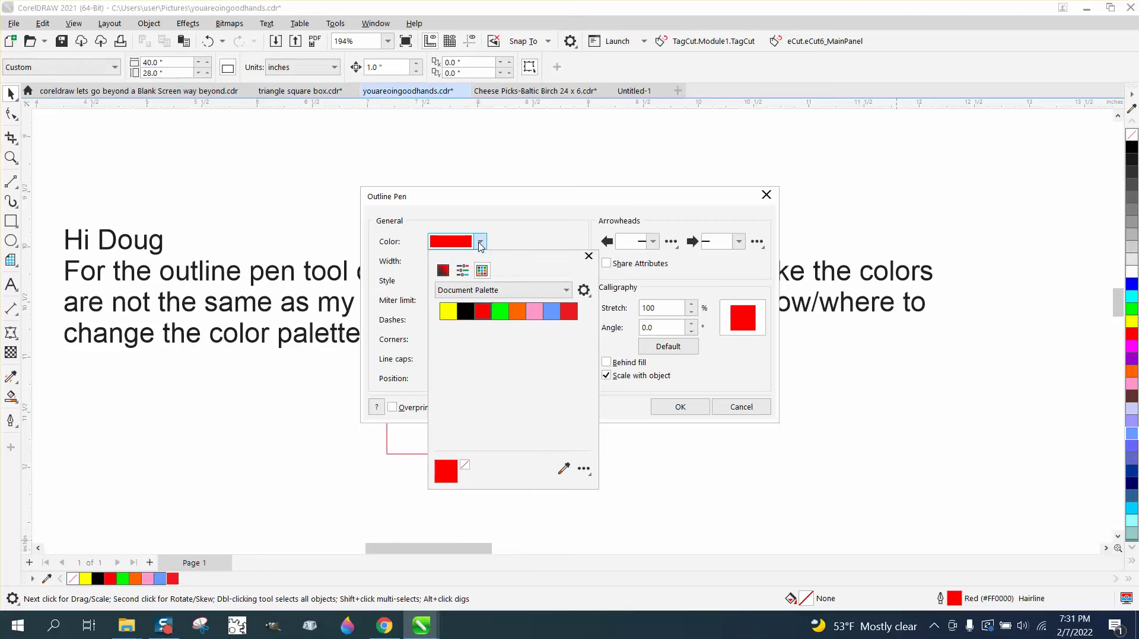
click(505, 313)
click(680, 408)
click(680, 408)
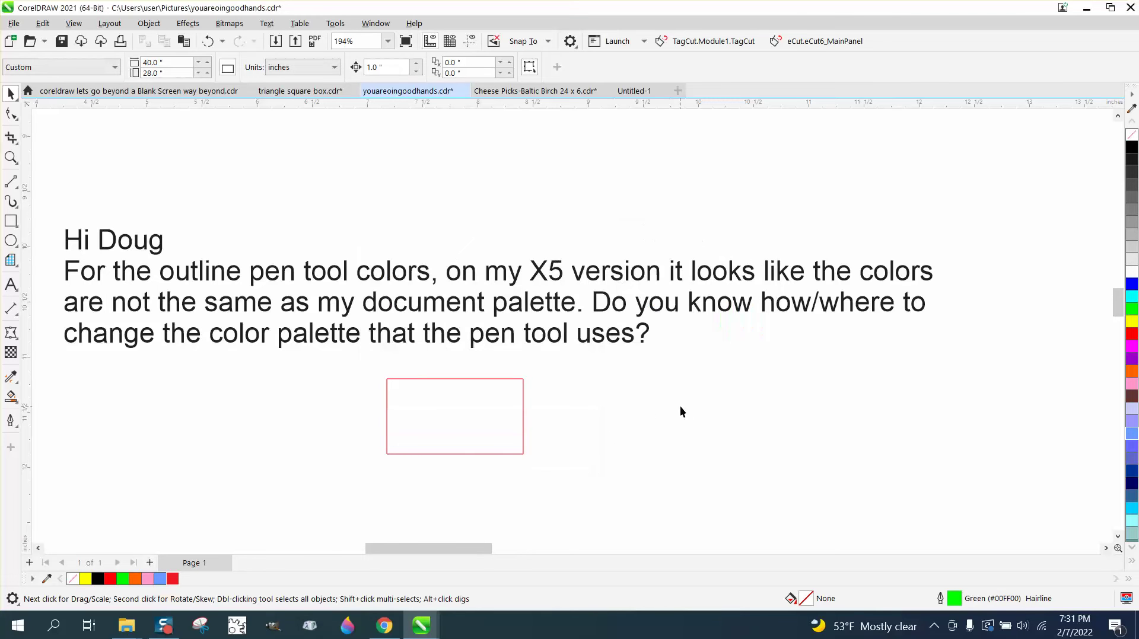
click(11, 241)
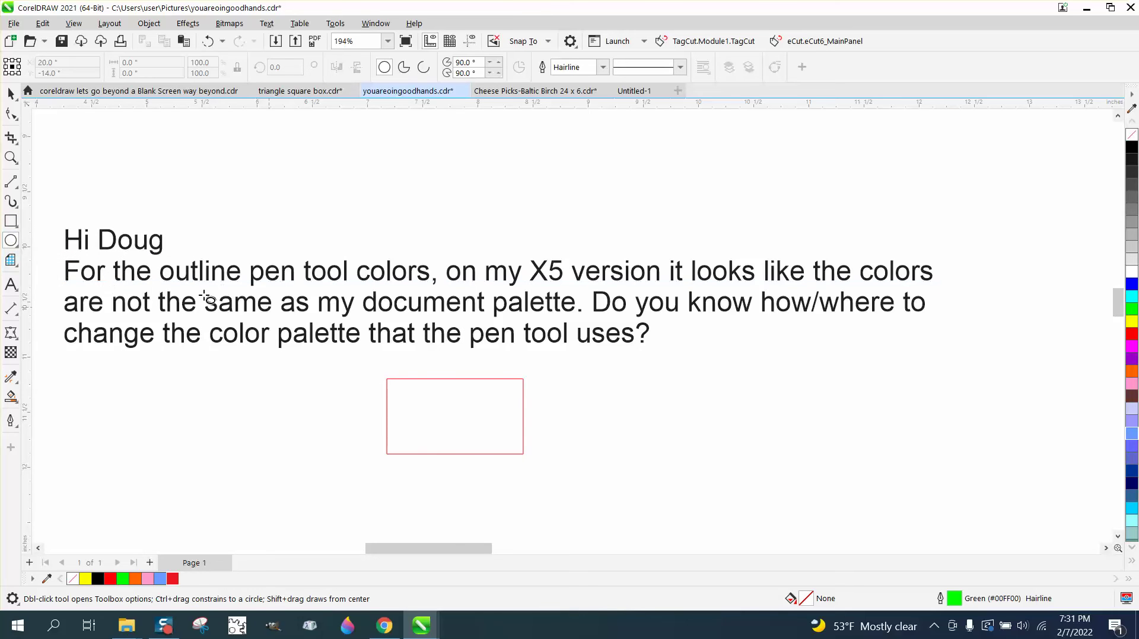
Draw a red-outlined circle right of the rectangle, trying a 10 pt width but cancelling it
mouse_move(659, 363)
mouse_down()
mouse_move(579, 432)
mouse_move(568, 455)
mouse_up()
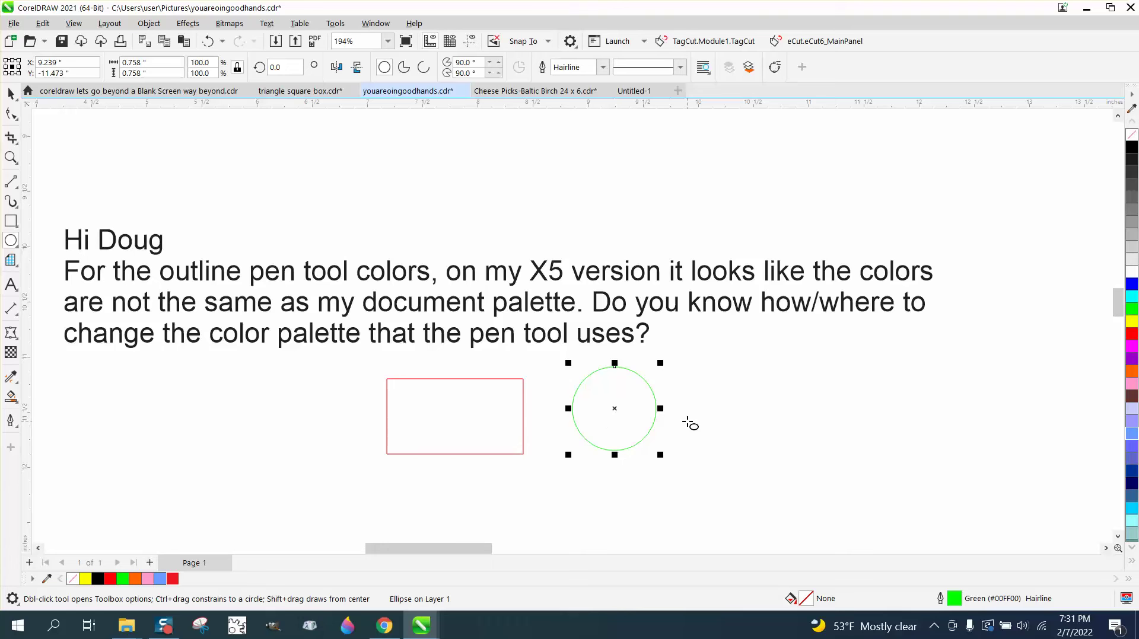
right_click(1133, 336)
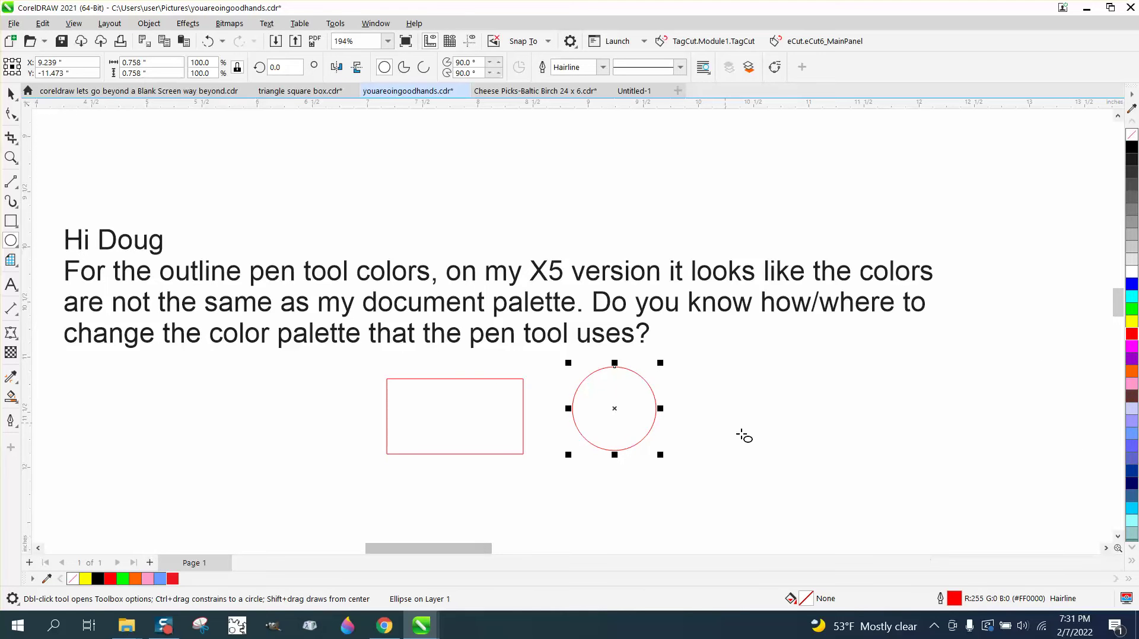
double_click(954, 598)
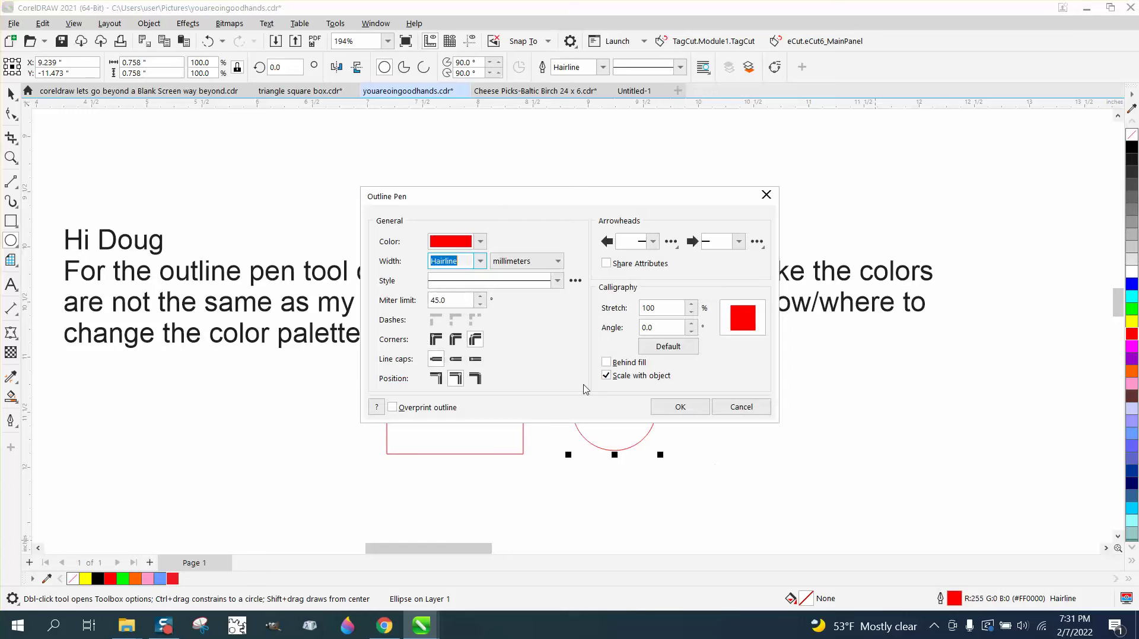
click(480, 262)
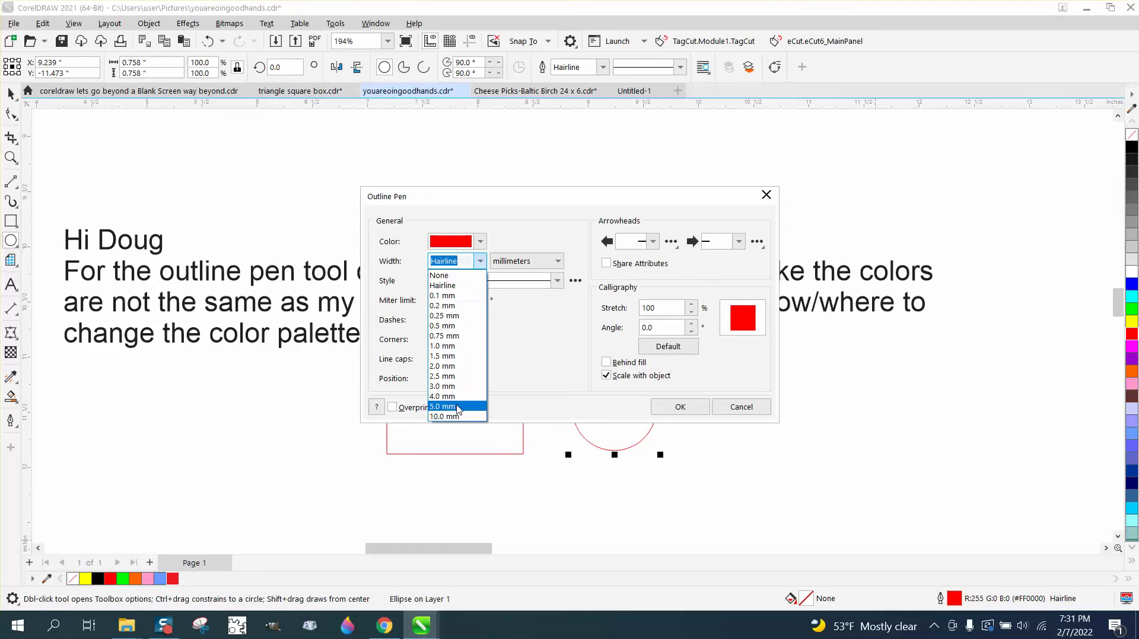
click(557, 264)
click(558, 264)
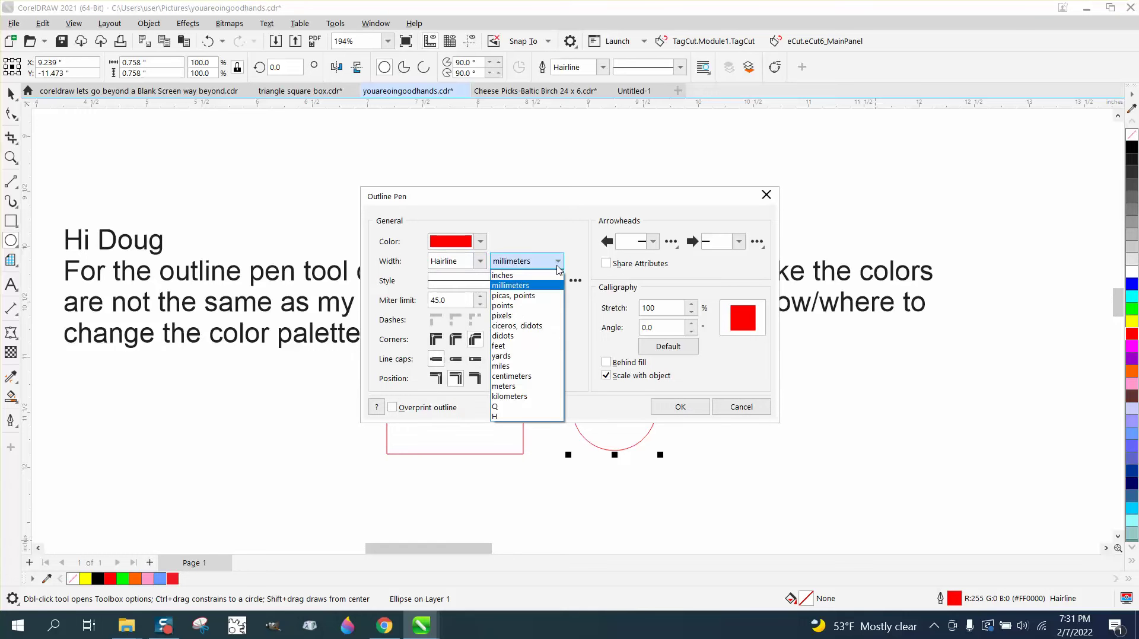
click(511, 307)
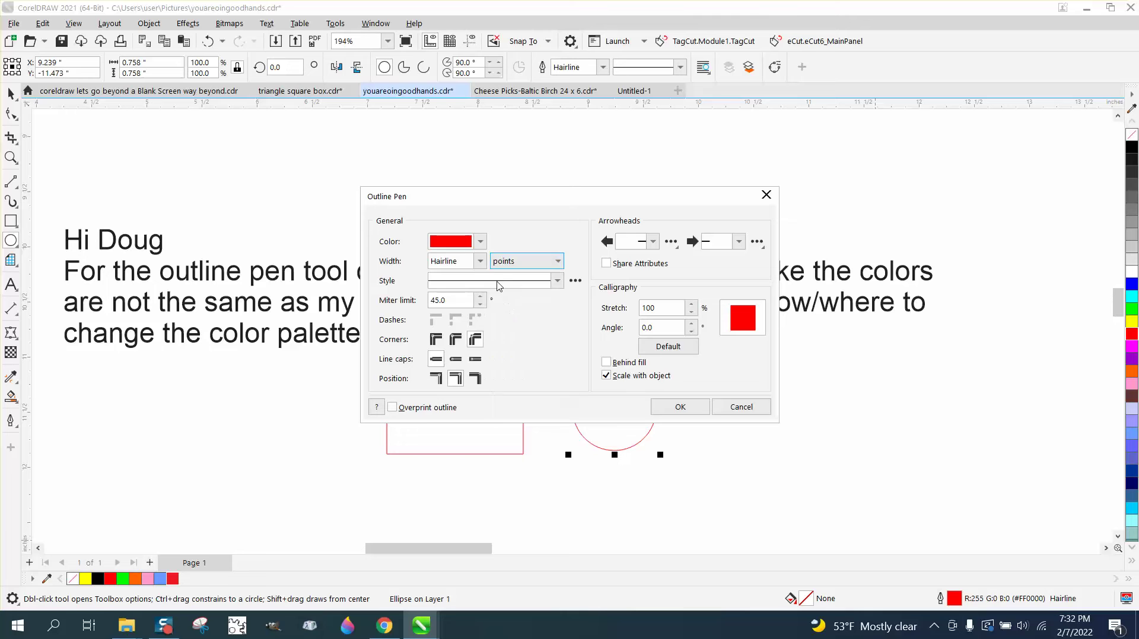
click(480, 261)
click(455, 380)
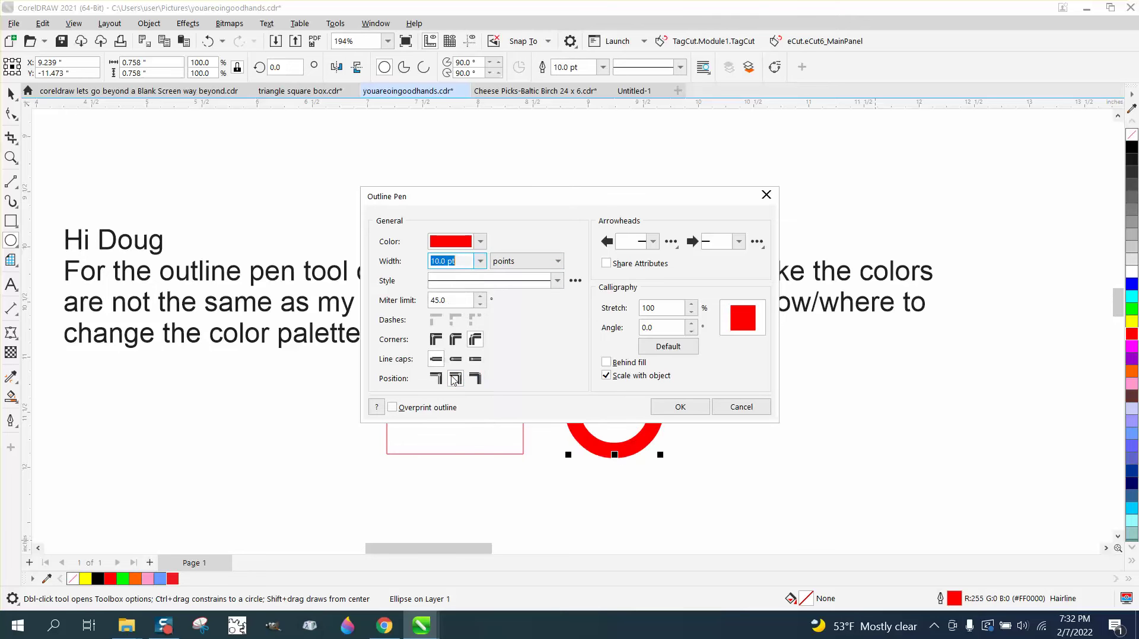
click(753, 409)
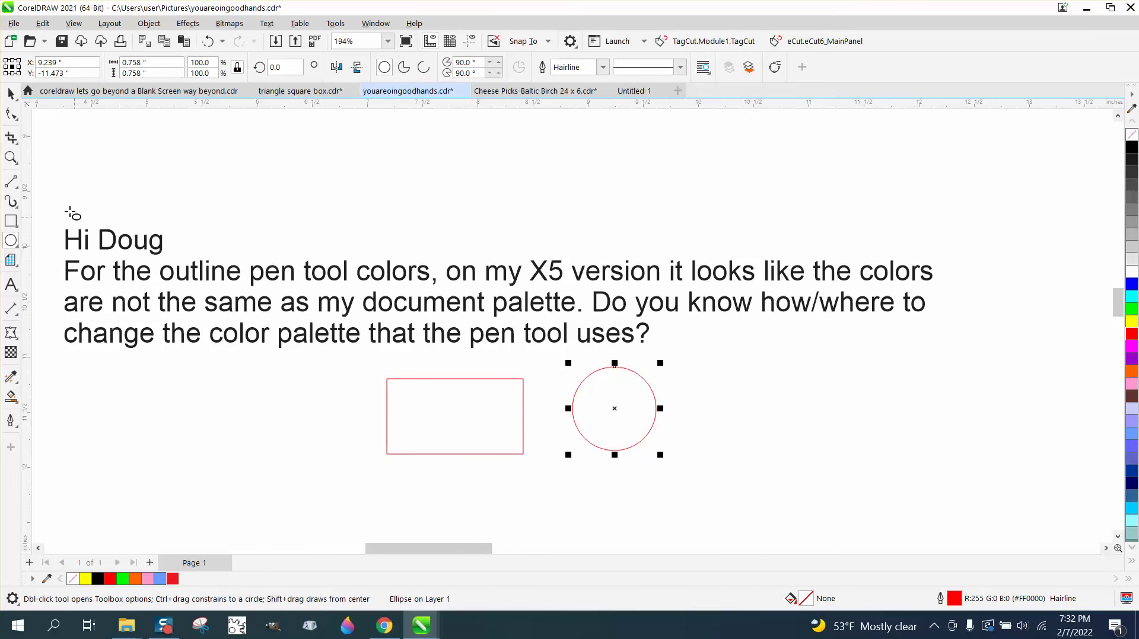
Set the default outline for new graphics to red at 8.0 pt instead of the green hairline
click(11, 93)
key(Escape)
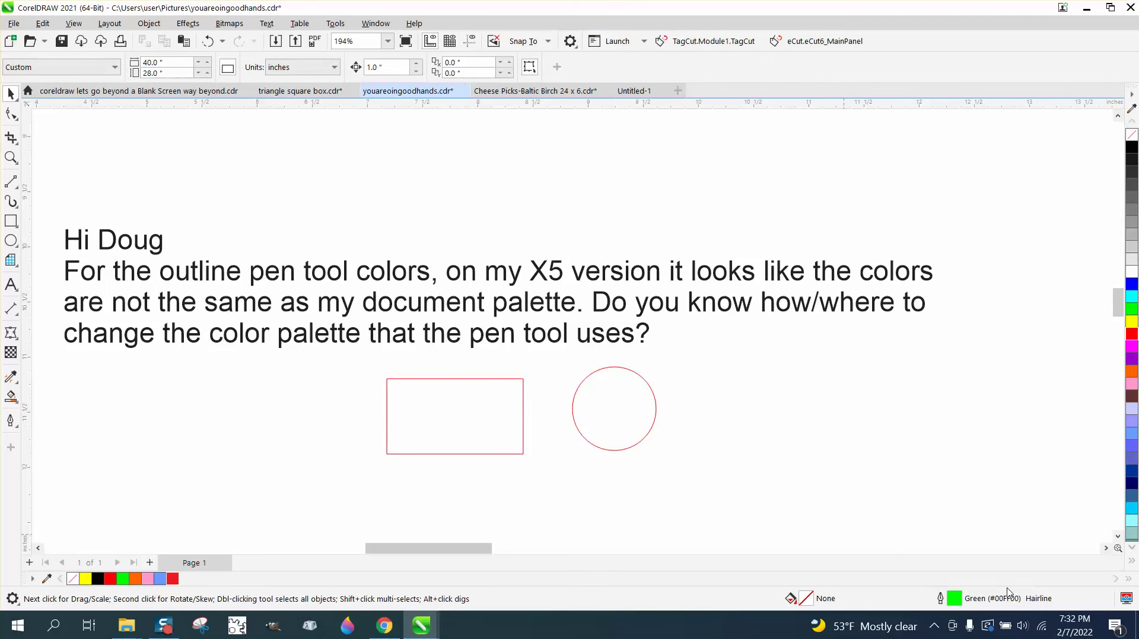
double_click(959, 600)
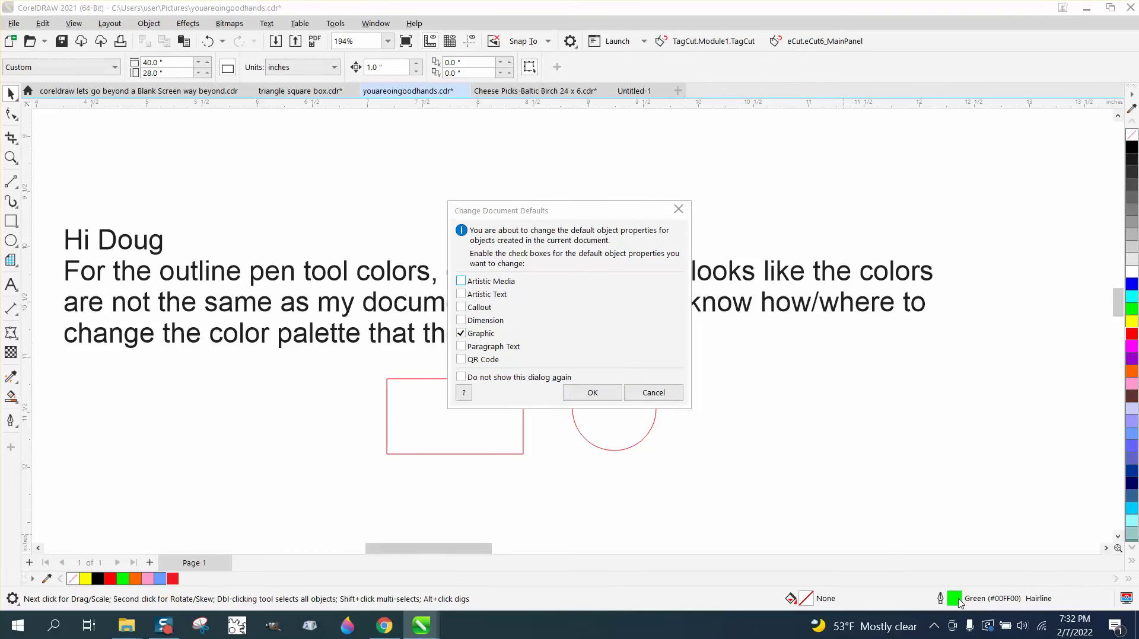
click(592, 393)
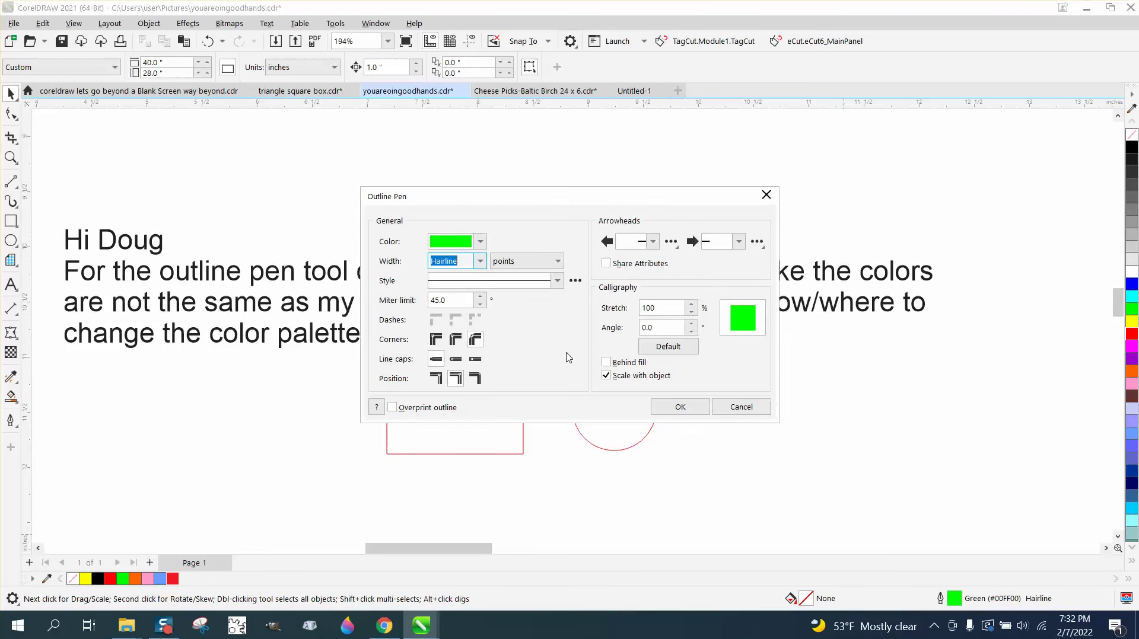
click(479, 241)
click(483, 312)
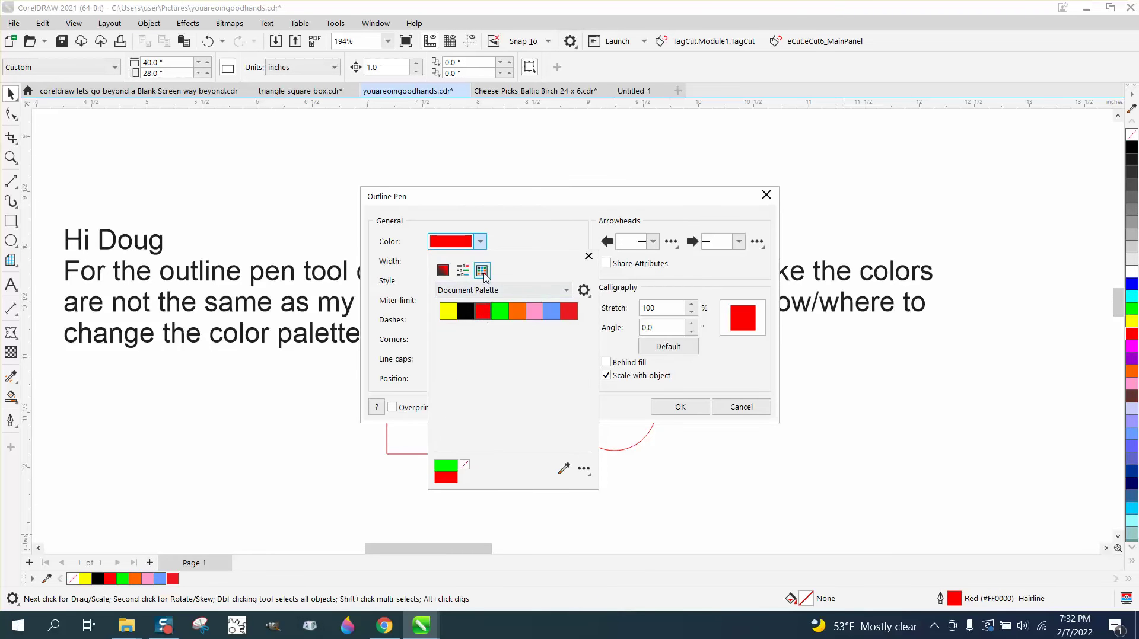
click(588, 256)
click(480, 261)
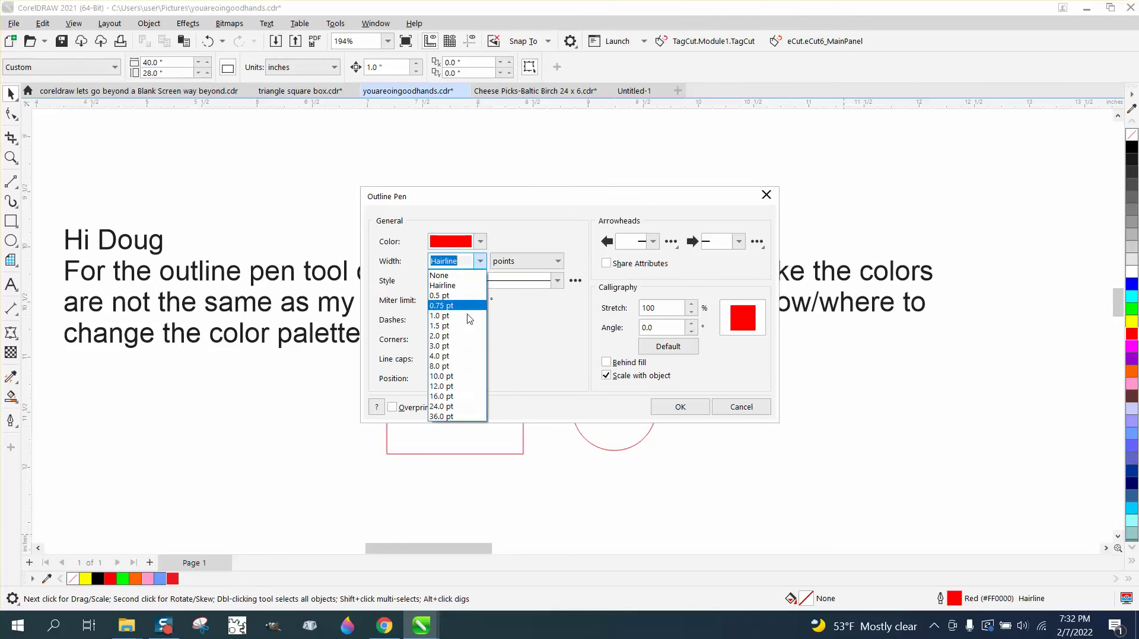
click(441, 367)
click(683, 406)
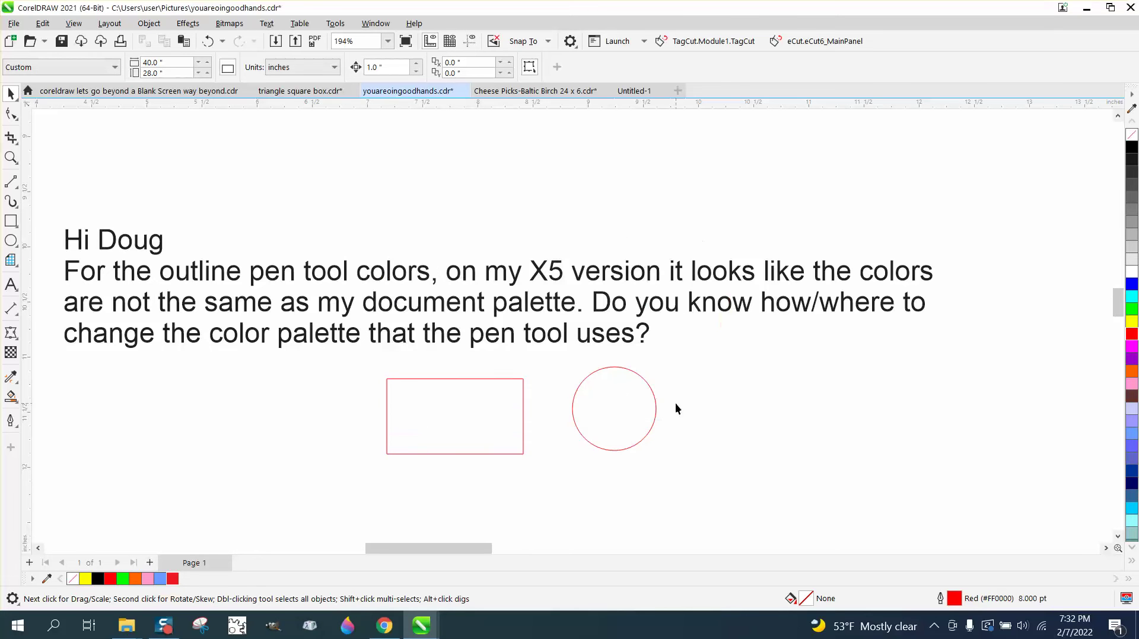
Draw two 8 pt red-outlined rectangles, one above the text and one to its right
click(10, 220)
mouse_move(427, 166)
mouse_down()
mouse_move(450, 205)
mouse_move(588, 228)
mouse_up()
drag(678, 336, 765, 392)
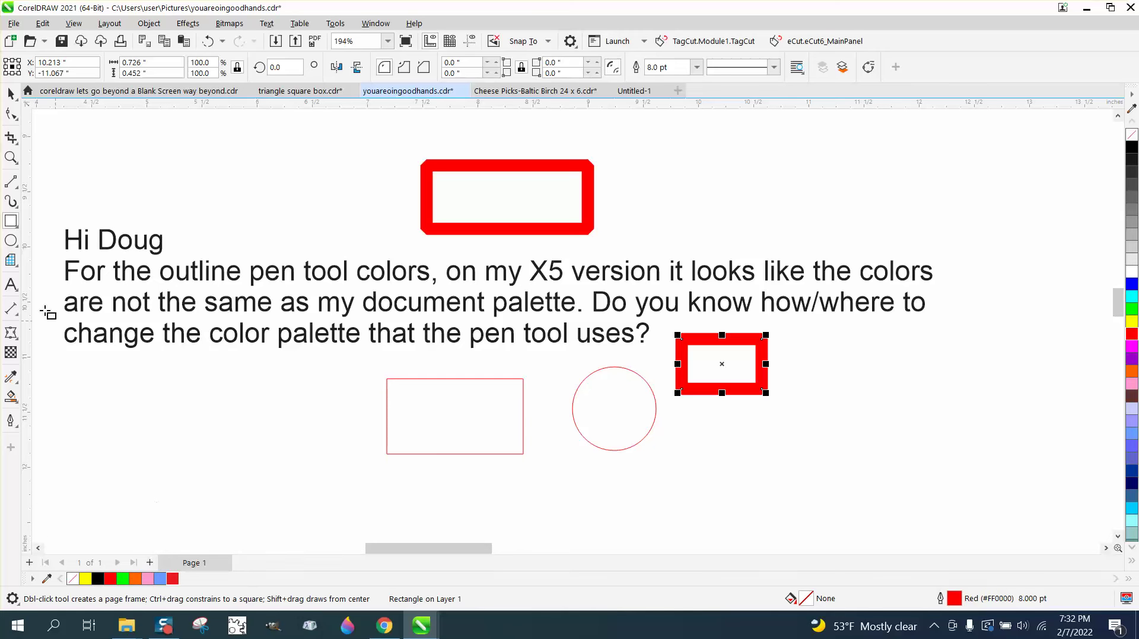
click(11, 94)
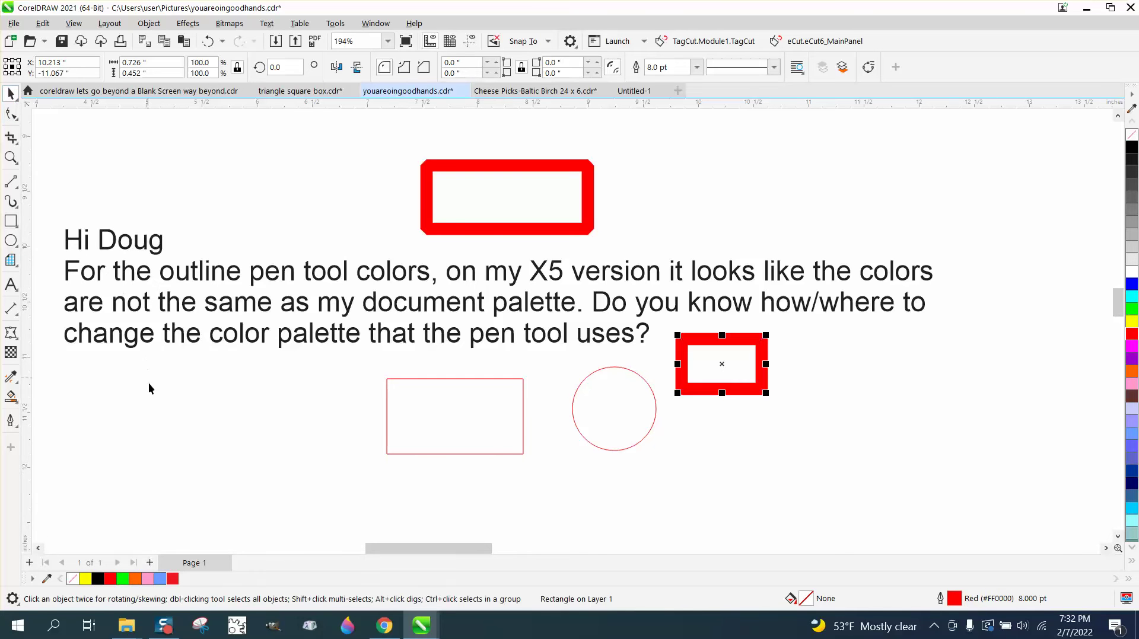
click(149, 389)
click(101, 577)
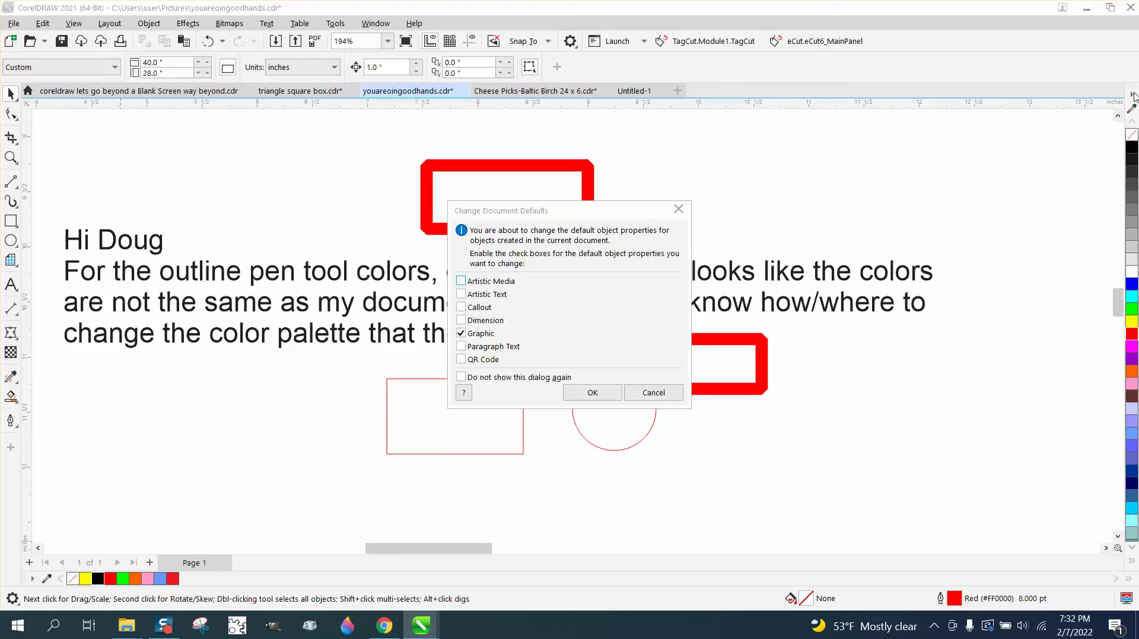
click(650, 395)
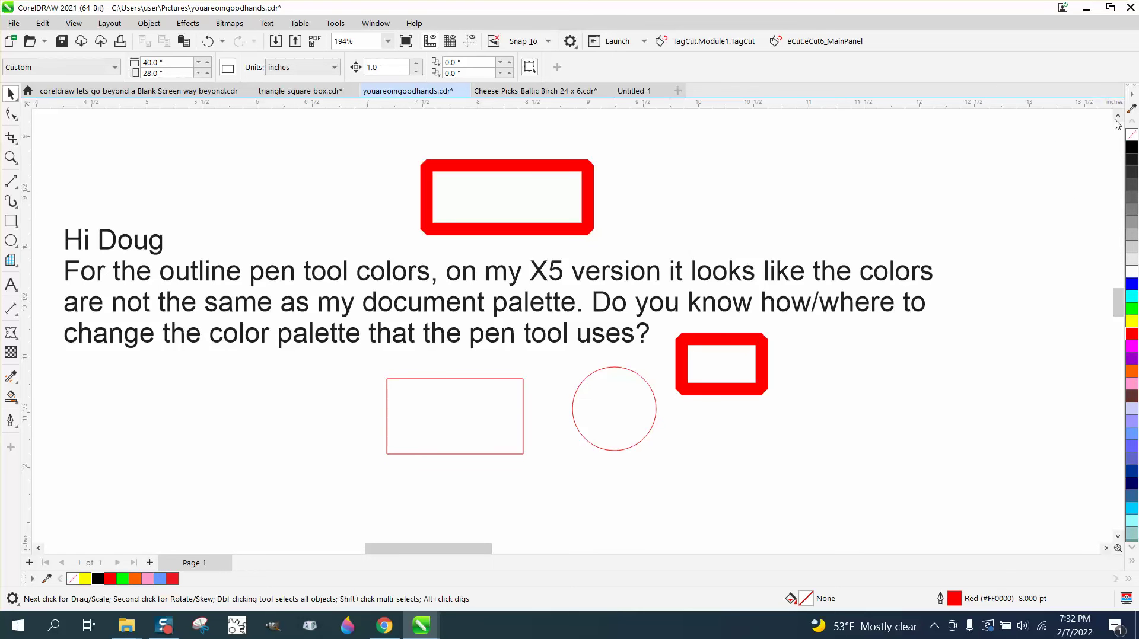
click(1131, 94)
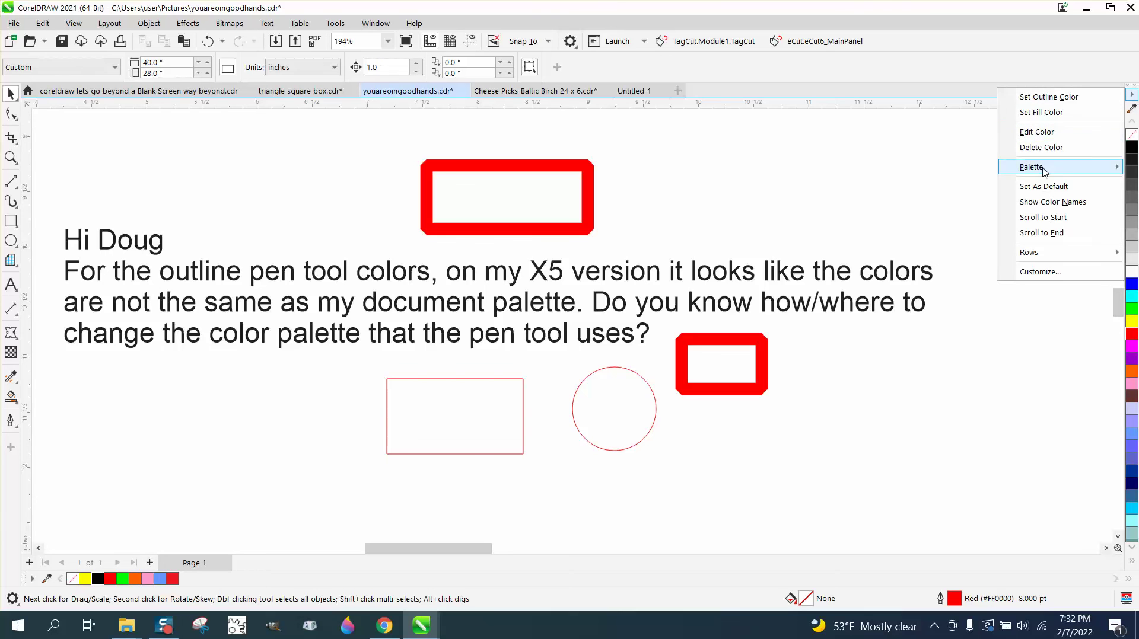
mouse_move(1044, 166)
mouse_move(1117, 170)
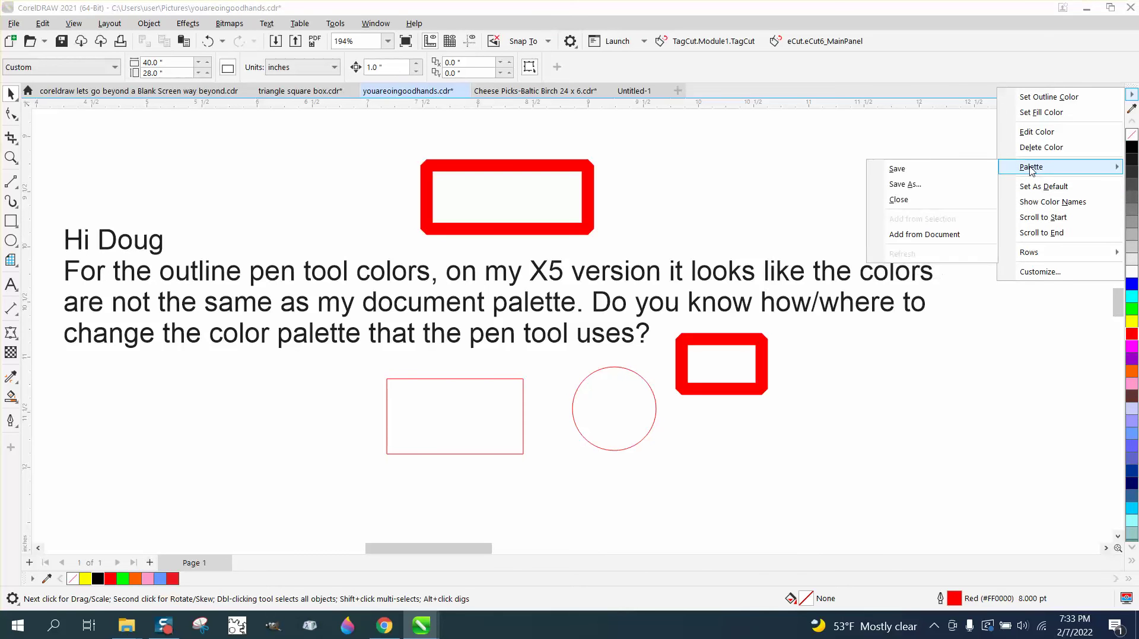
click(943, 169)
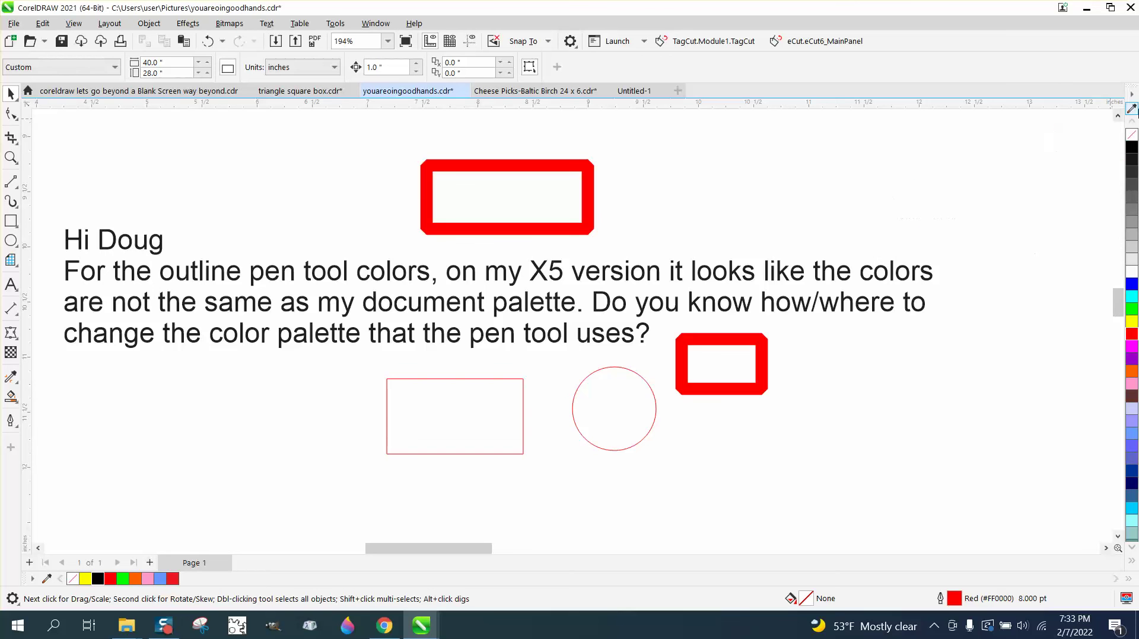
click(1131, 97)
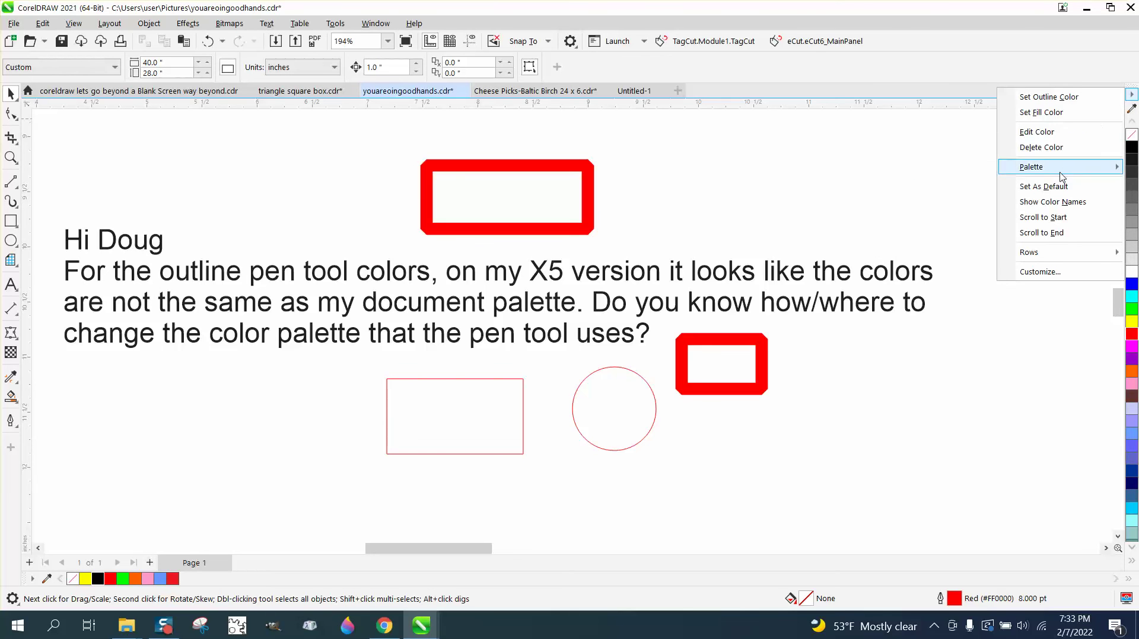
mouse_move(1061, 173)
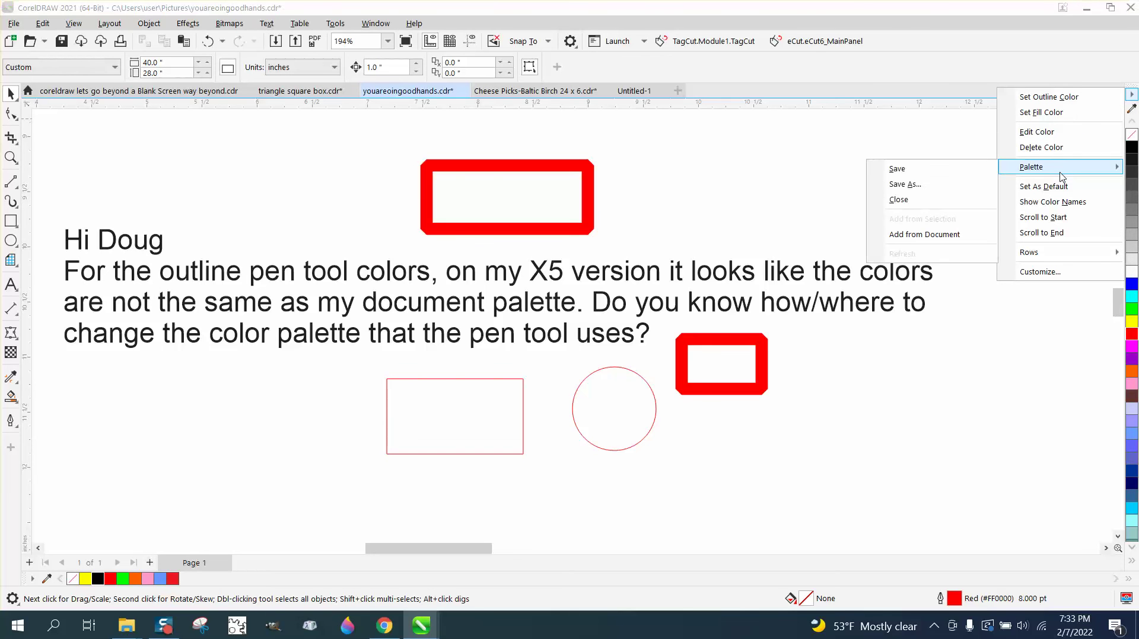
click(924, 234)
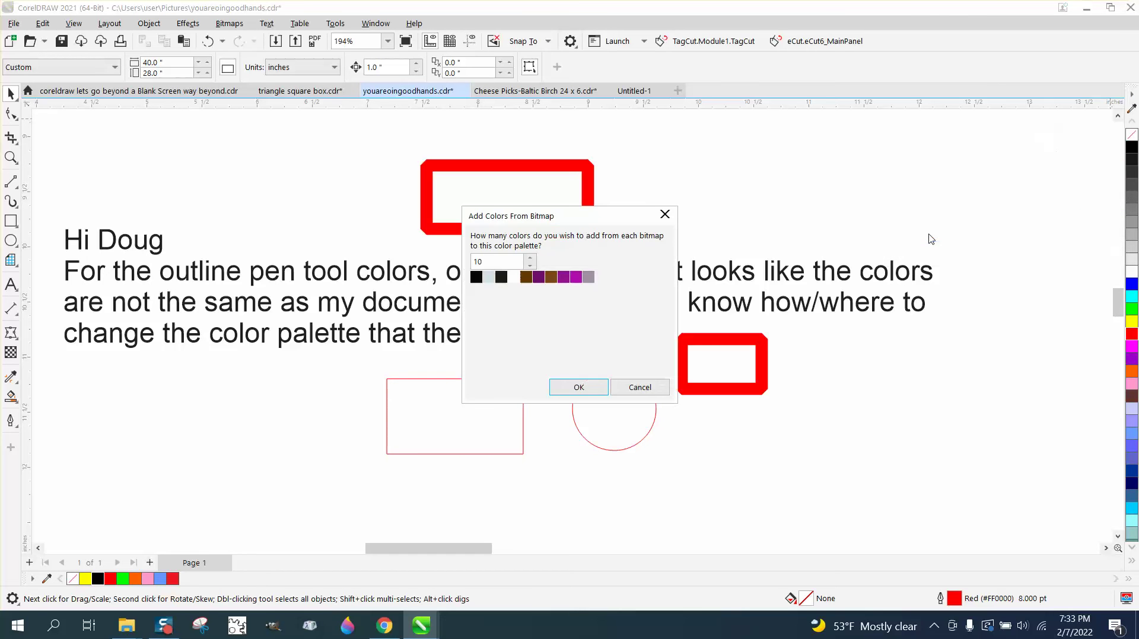
click(664, 215)
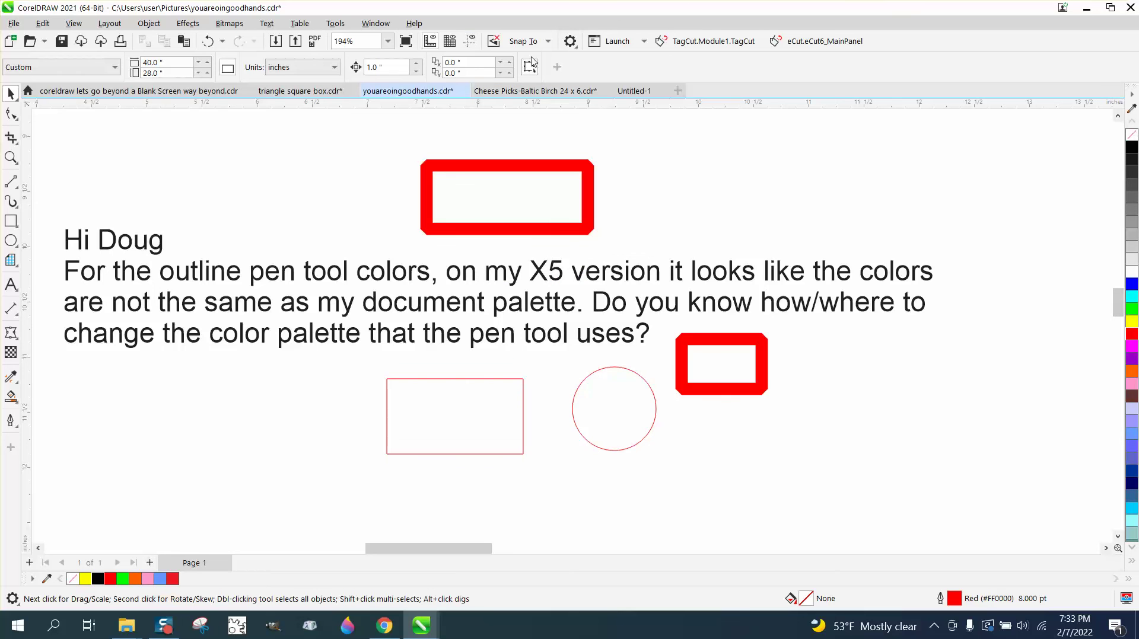
Hide the Document Palette strip from Window > Color Palettes
click(336, 23)
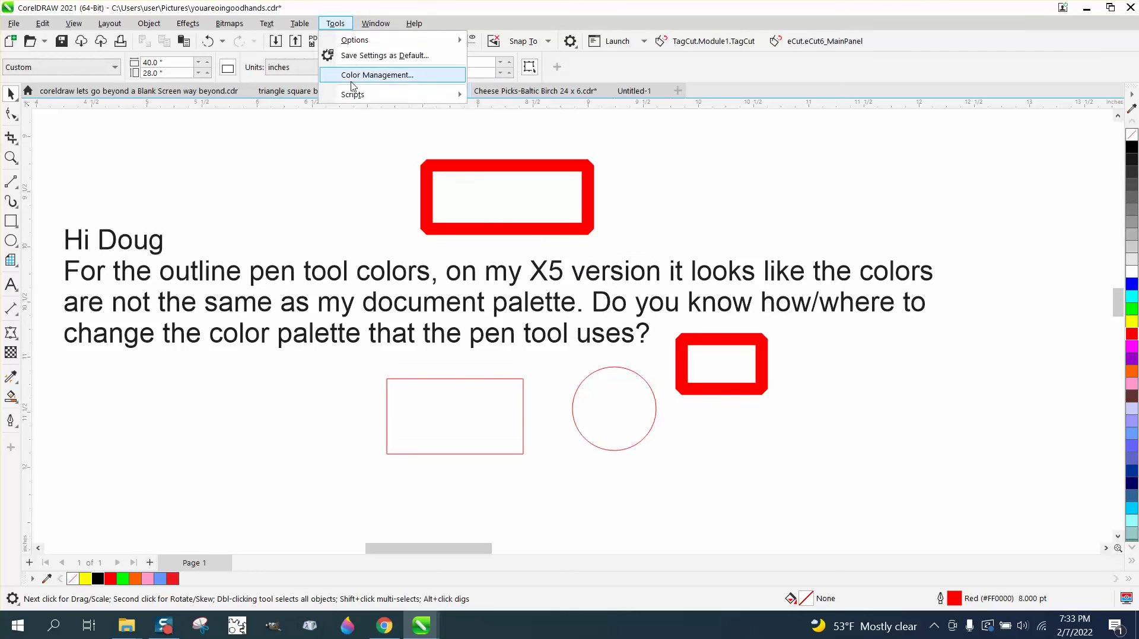
mouse_move(365, 28)
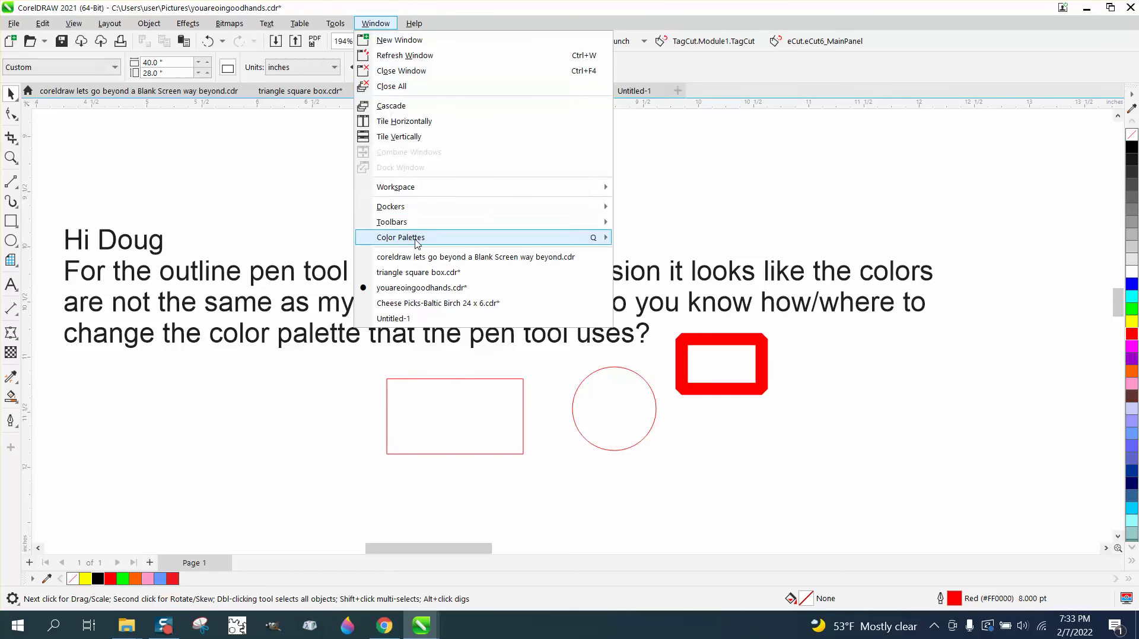
mouse_move(426, 241)
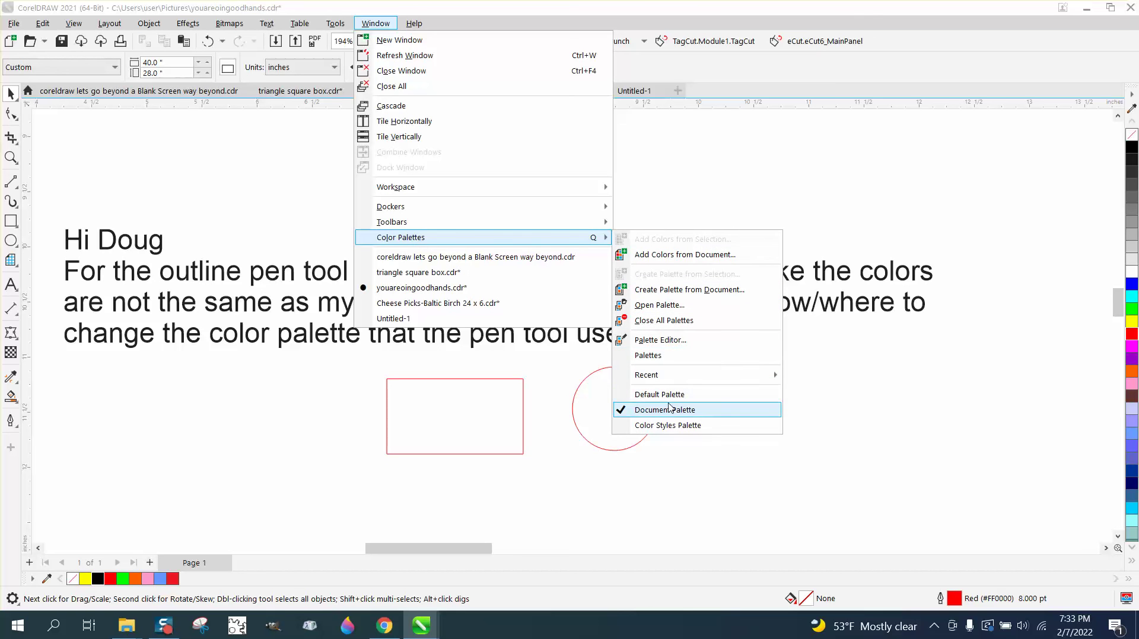
click(621, 410)
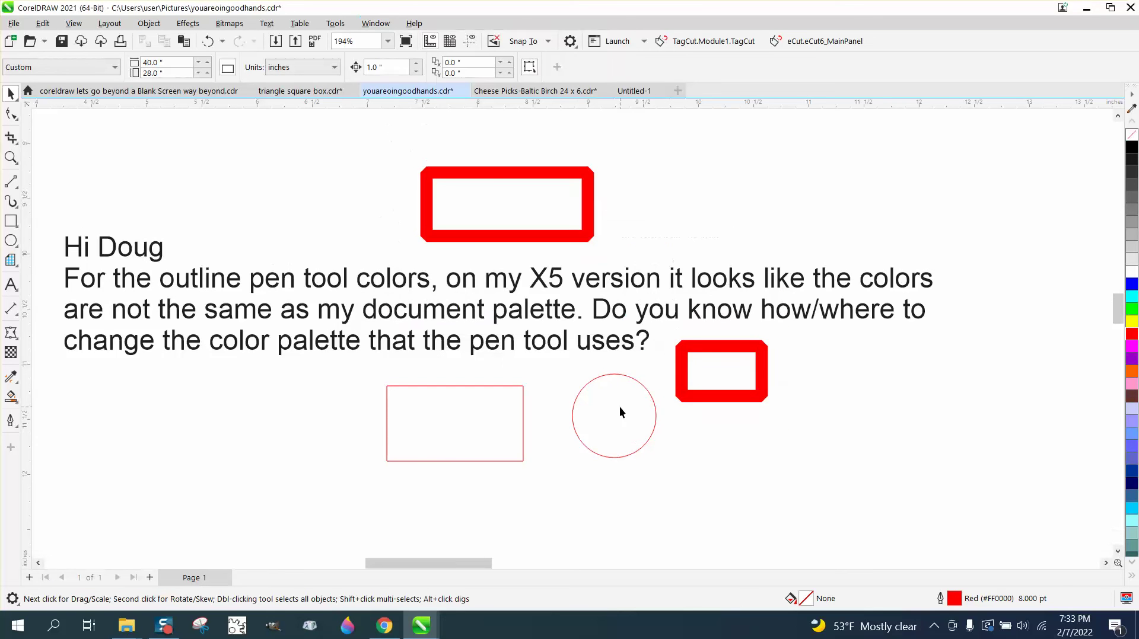
Add the CMYK Palette beside the RGB palette via the Palettes docker
click(375, 23)
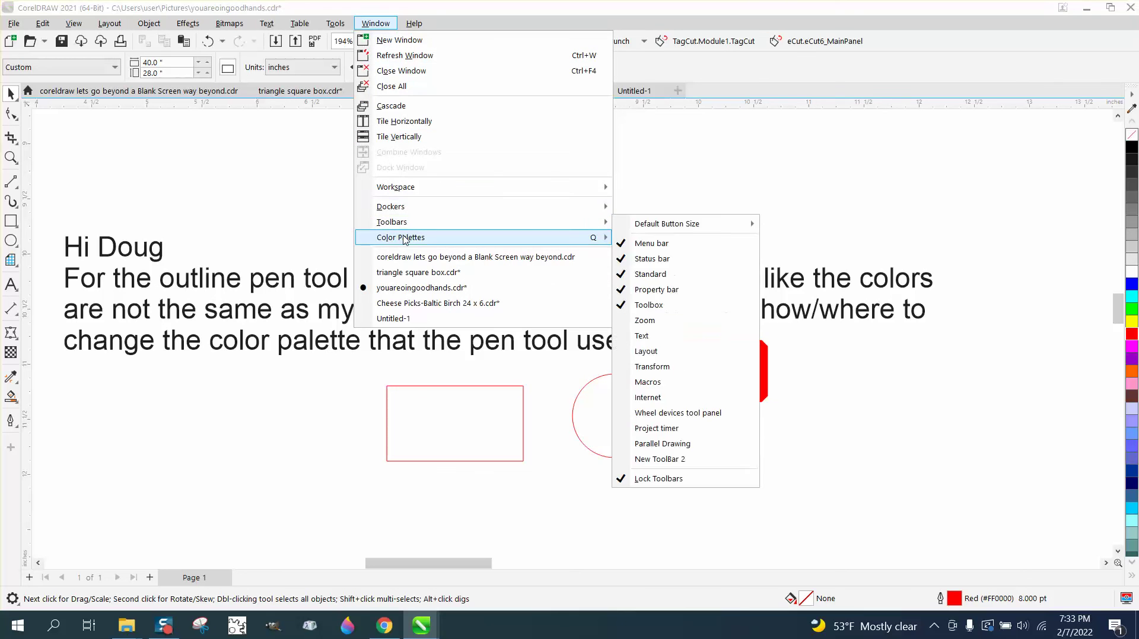
mouse_move(403, 237)
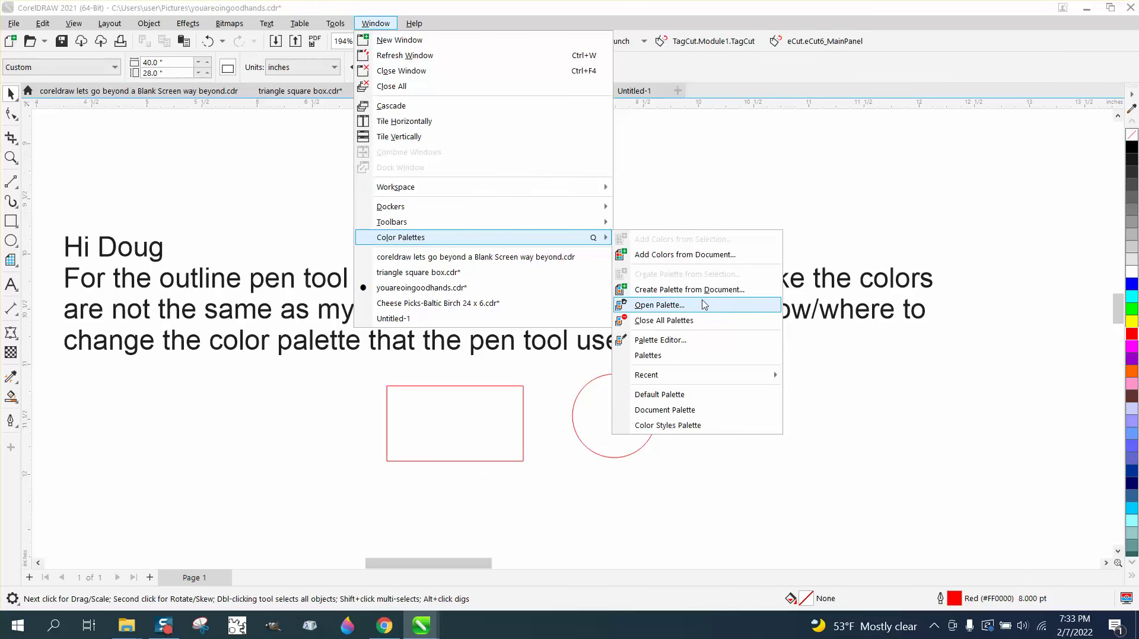
click(650, 356)
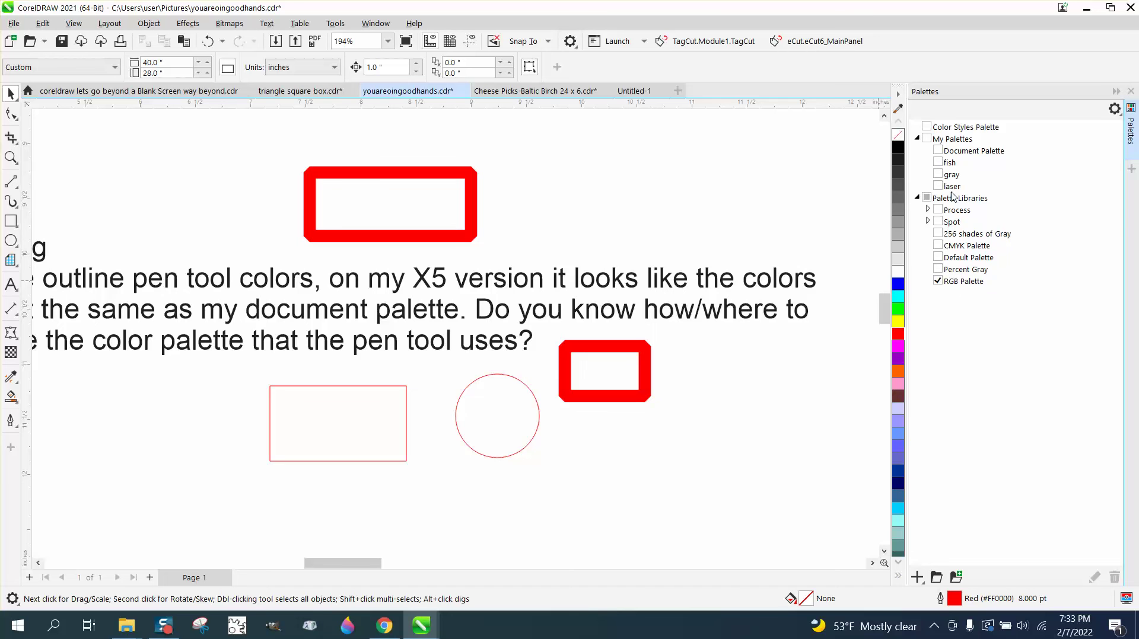
click(938, 245)
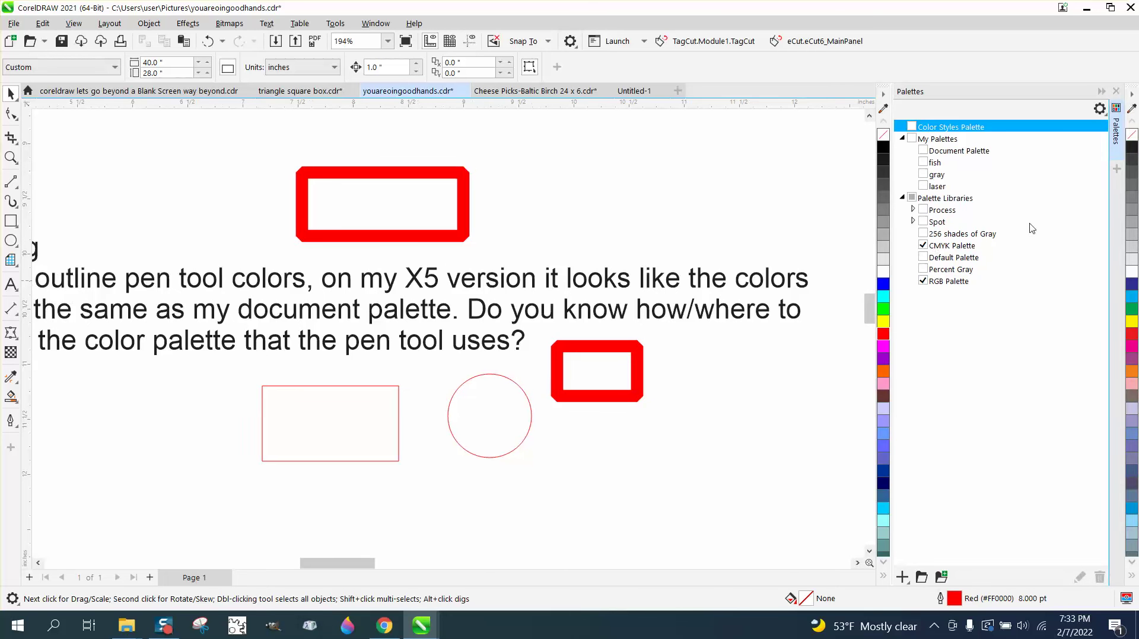
click(1116, 90)
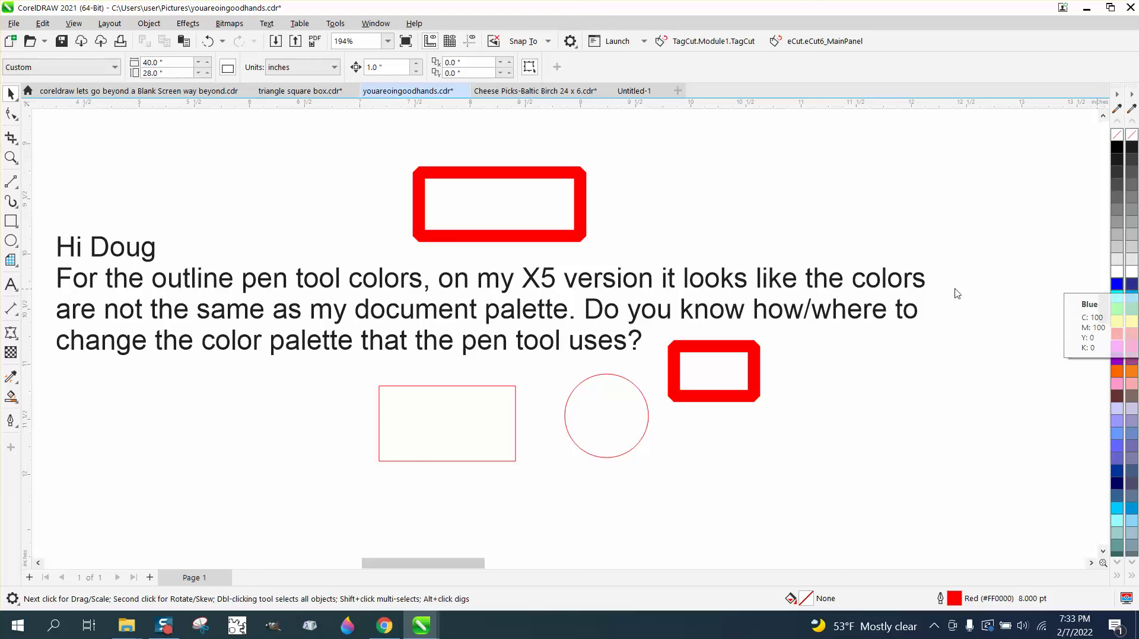
Fill the thin-outlined rectangle with CMYK blue and the circle with RGB blue (#0000FF)
click(519, 406)
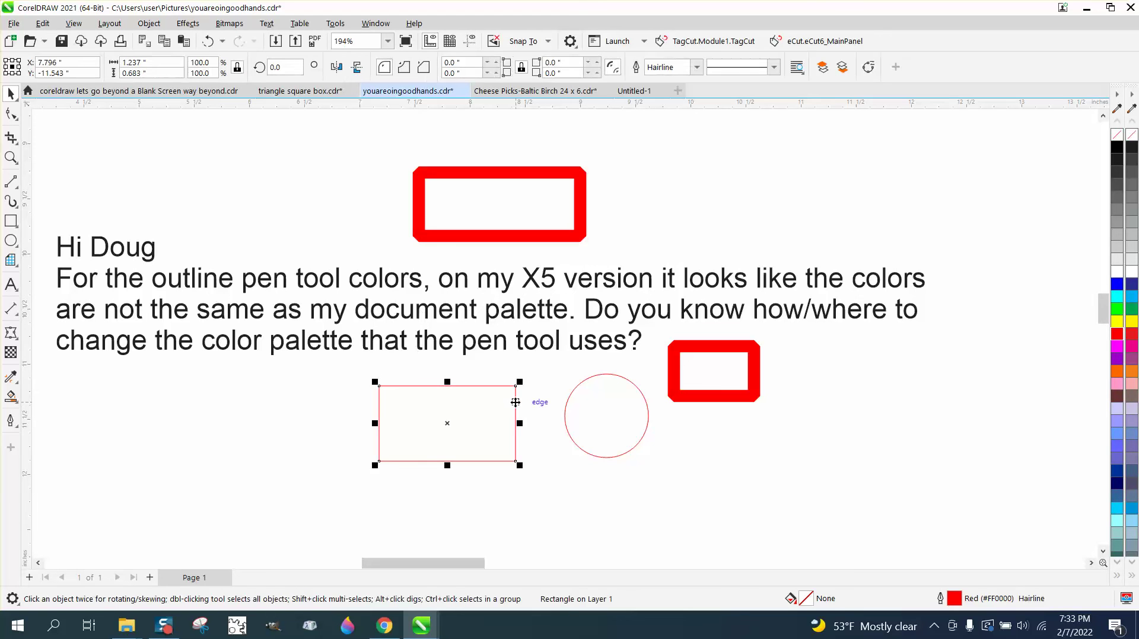
click(1133, 286)
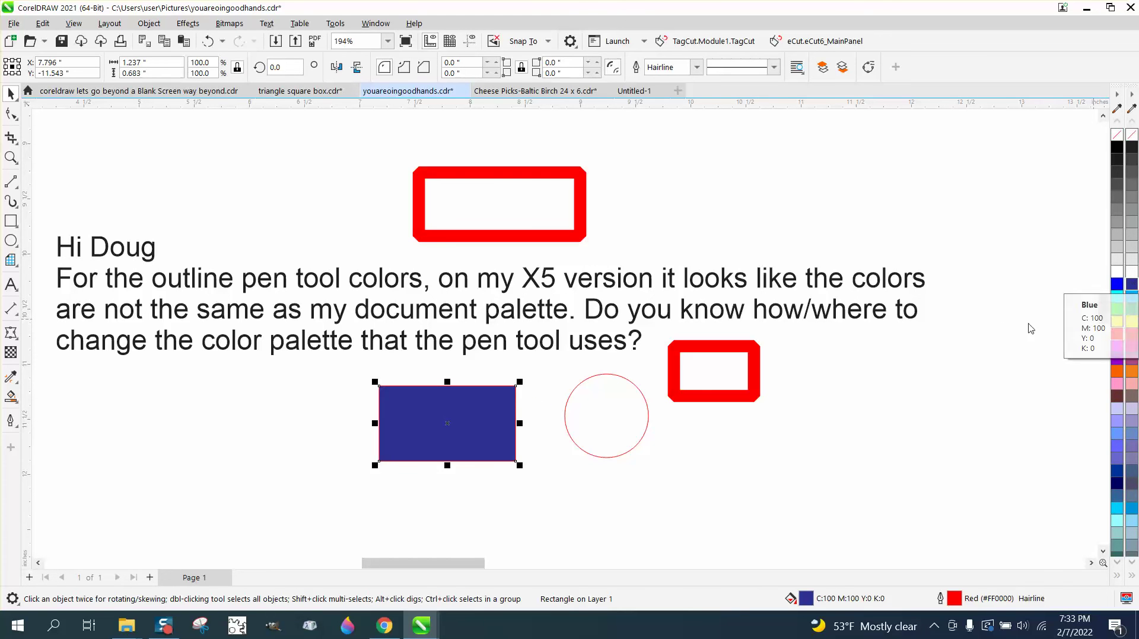
click(625, 409)
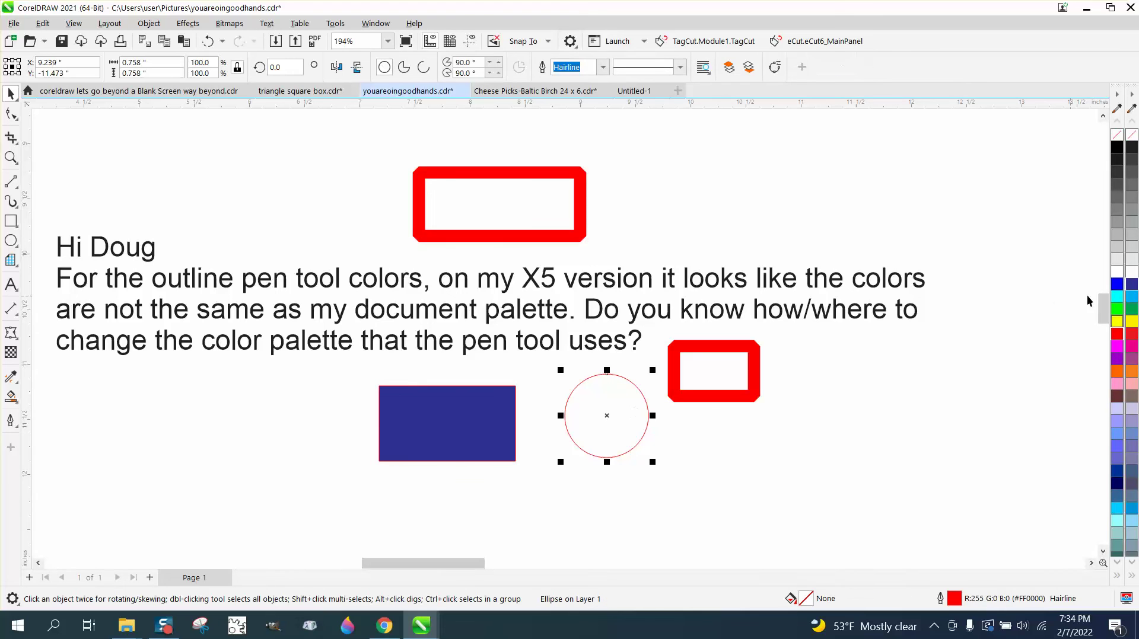
click(1113, 286)
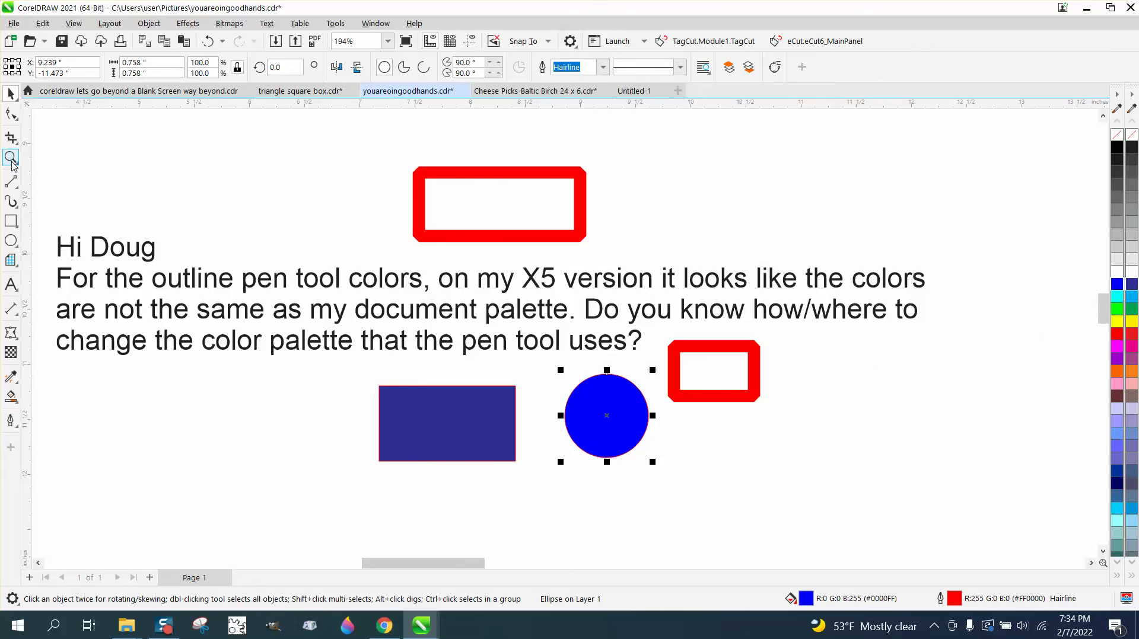
click(11, 158)
drag(58, 195, 1003, 451)
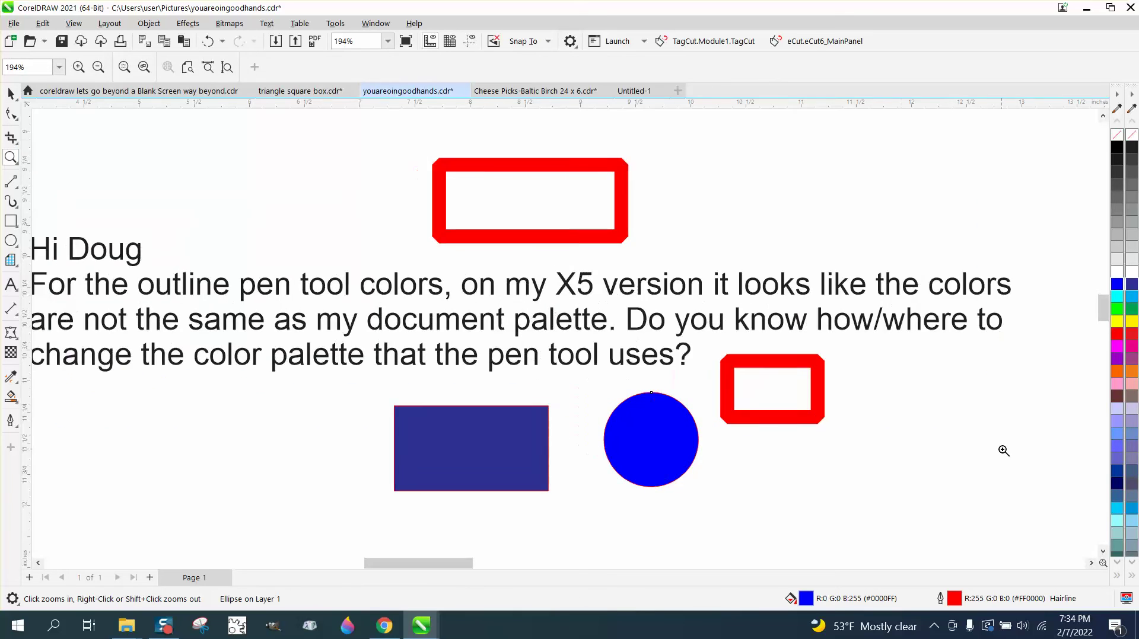